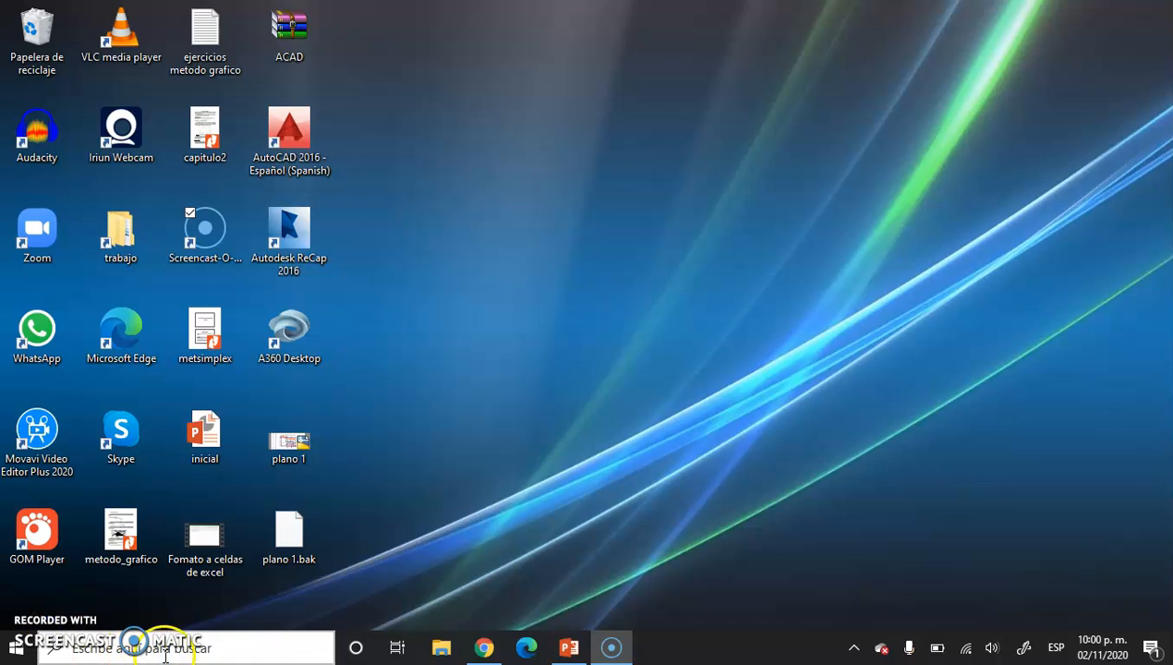
Open Excel 2016 and create a blank workbook.
{"action": "type", "text": "ex"}
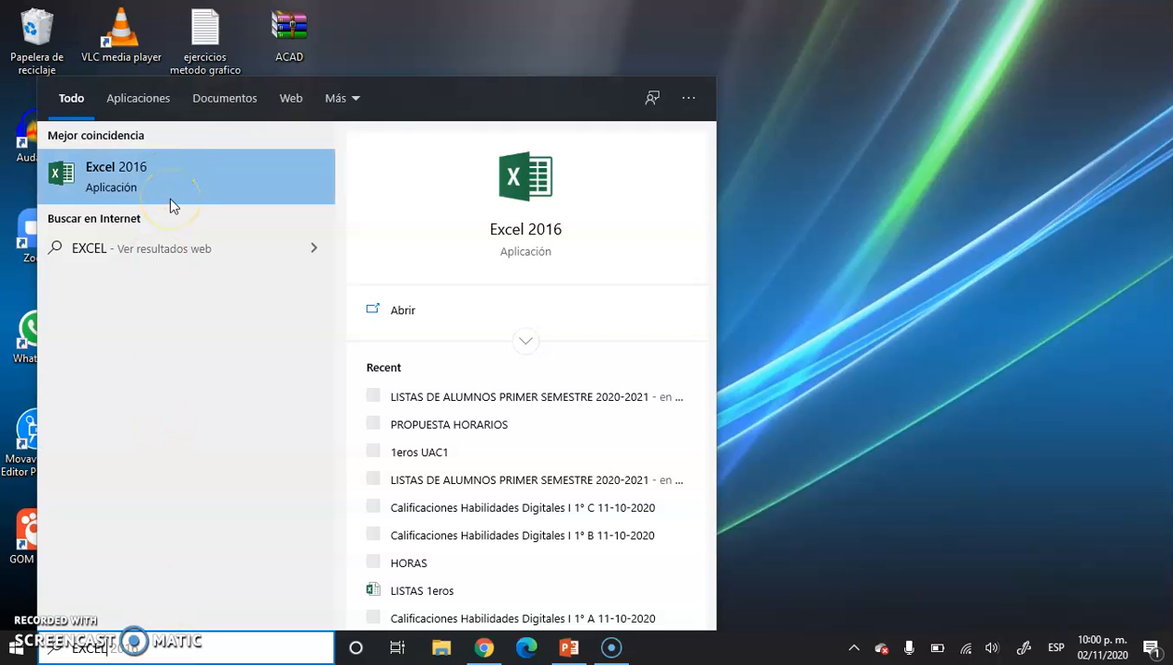
{"action": "left_click", "coordinate": [146, 172]}
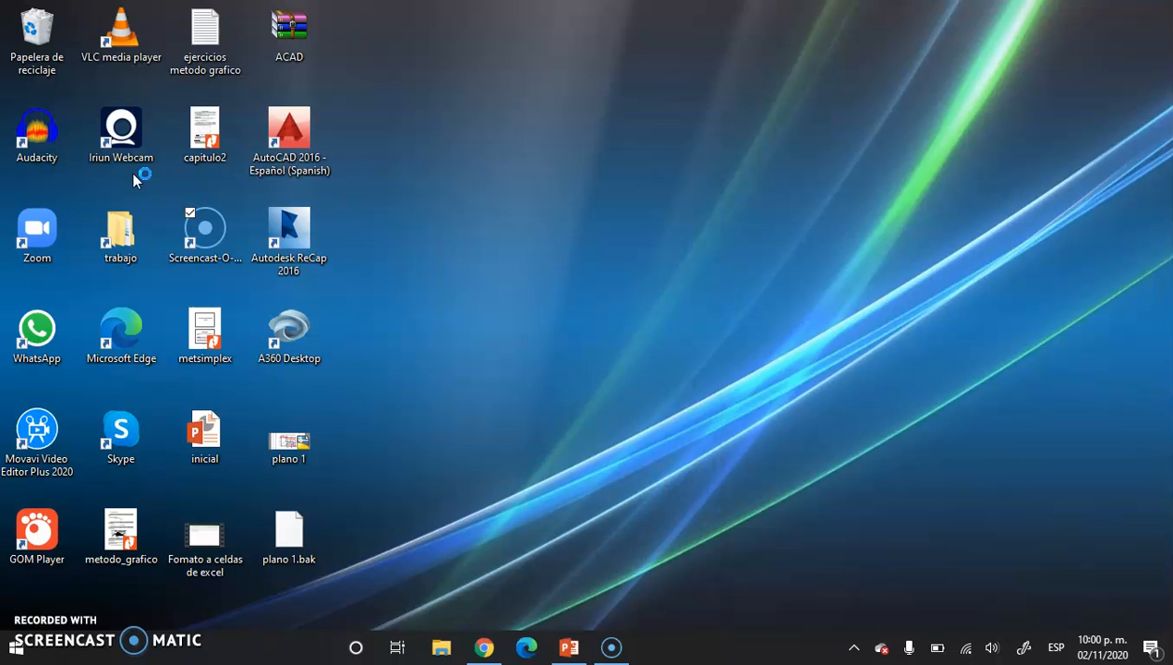
{"action": "left_click", "coordinate": [286, 255]}
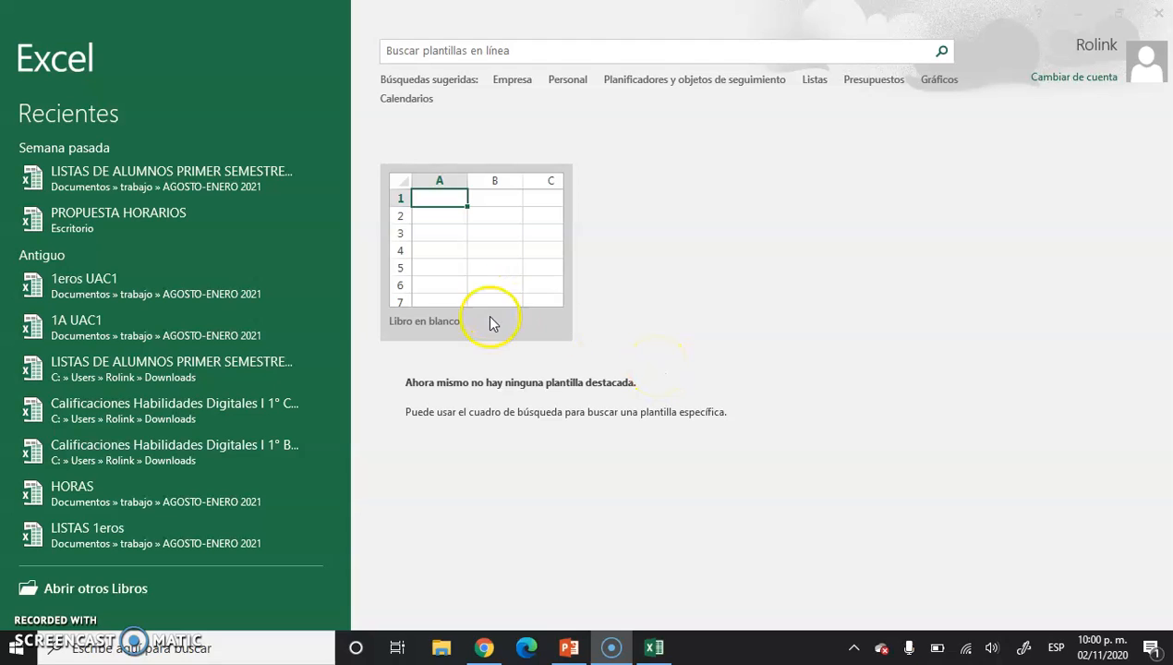
{"action": "left_click", "coordinate": [515, 269]}
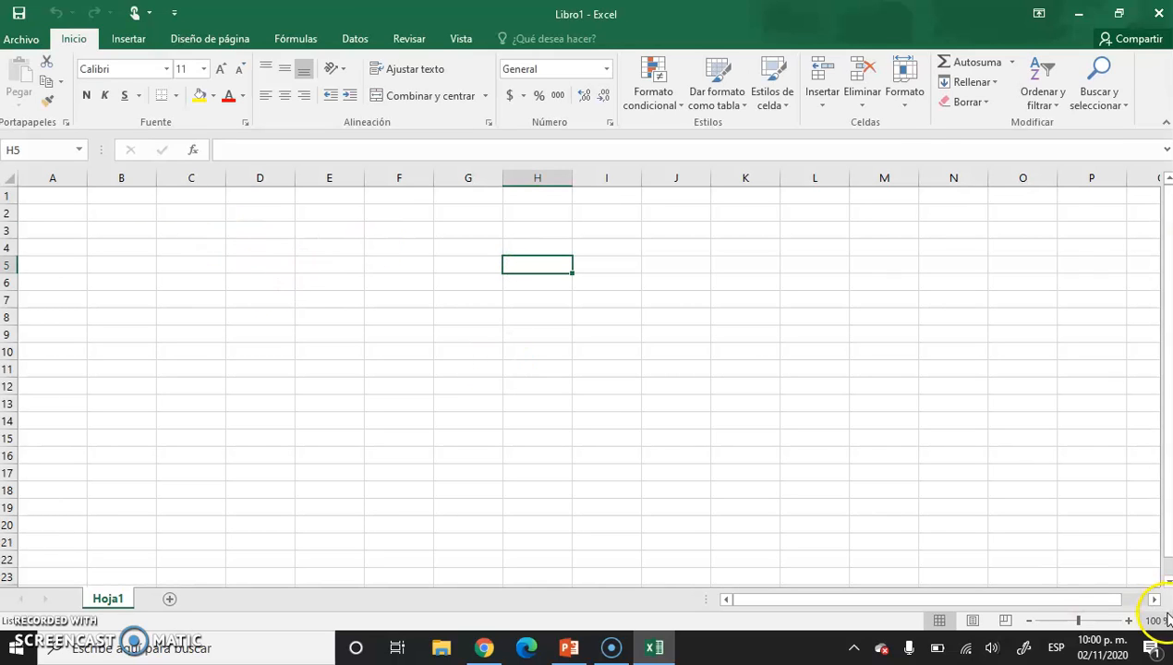
Enter the header MESES in cell D1.
{"action": "left_click", "coordinate": [1089, 623]}
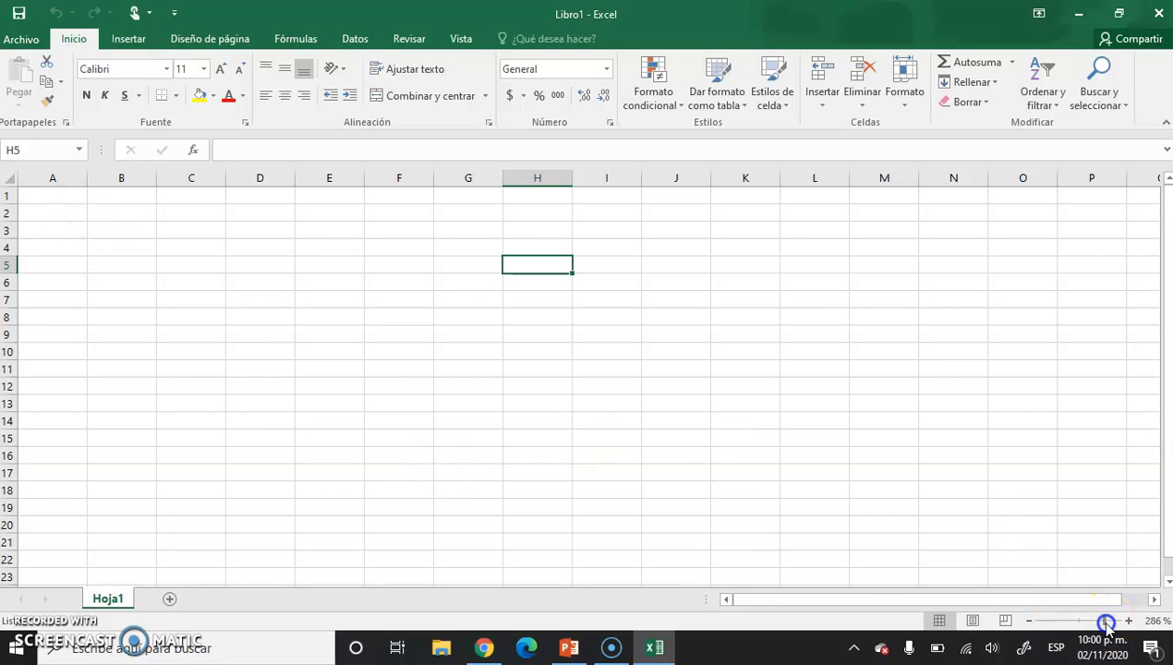
{"action": "left_click", "coordinate": [1105, 621]}
{"action": "left_click", "coordinate": [139, 254]}
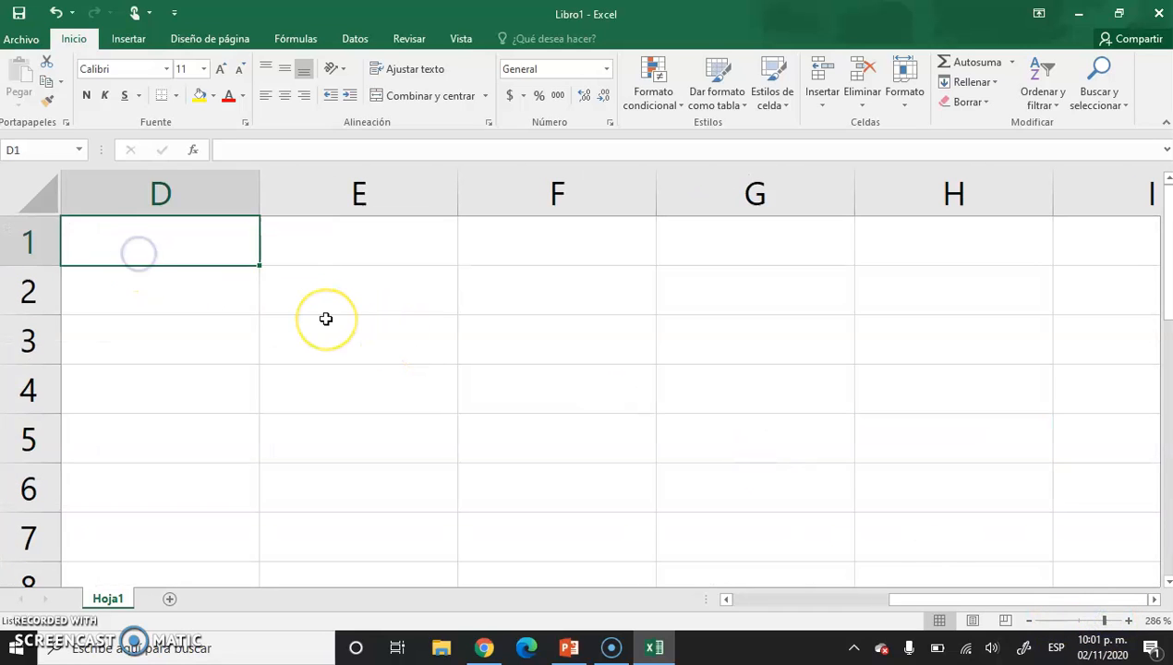
{"action": "type", "text": "MESES"}
{"action": "key", "text": "Tab"}
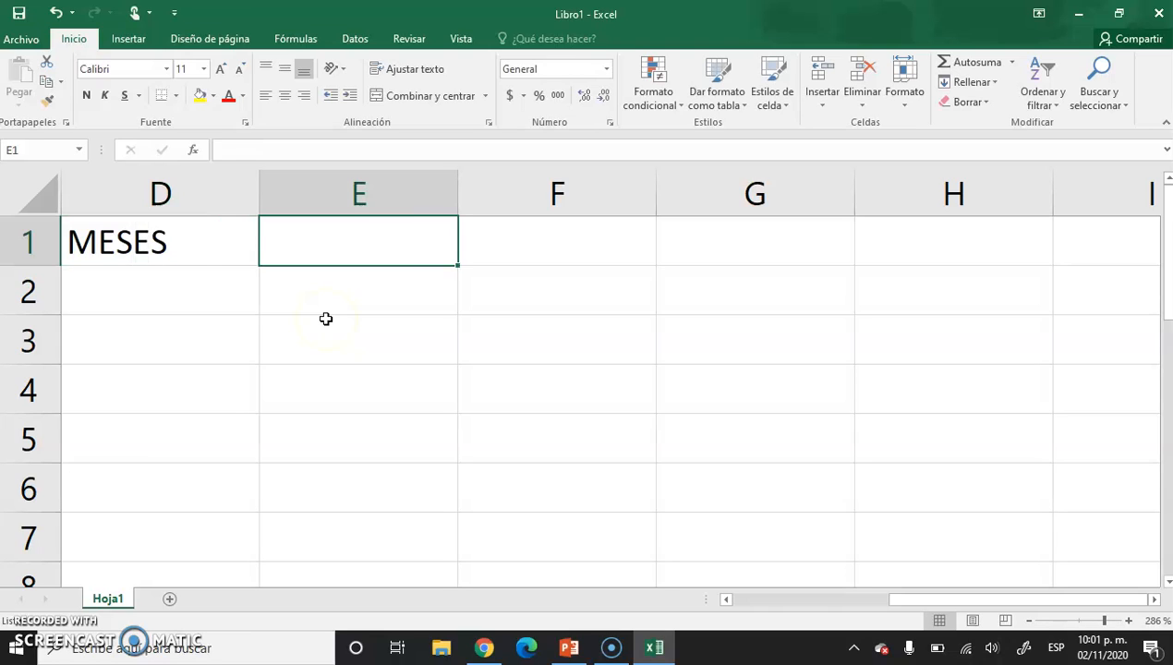
Enter the header DIAS SOLEADOS in cell E1 and fit column E's width to the text.
{"action": "type", "text": "D"}
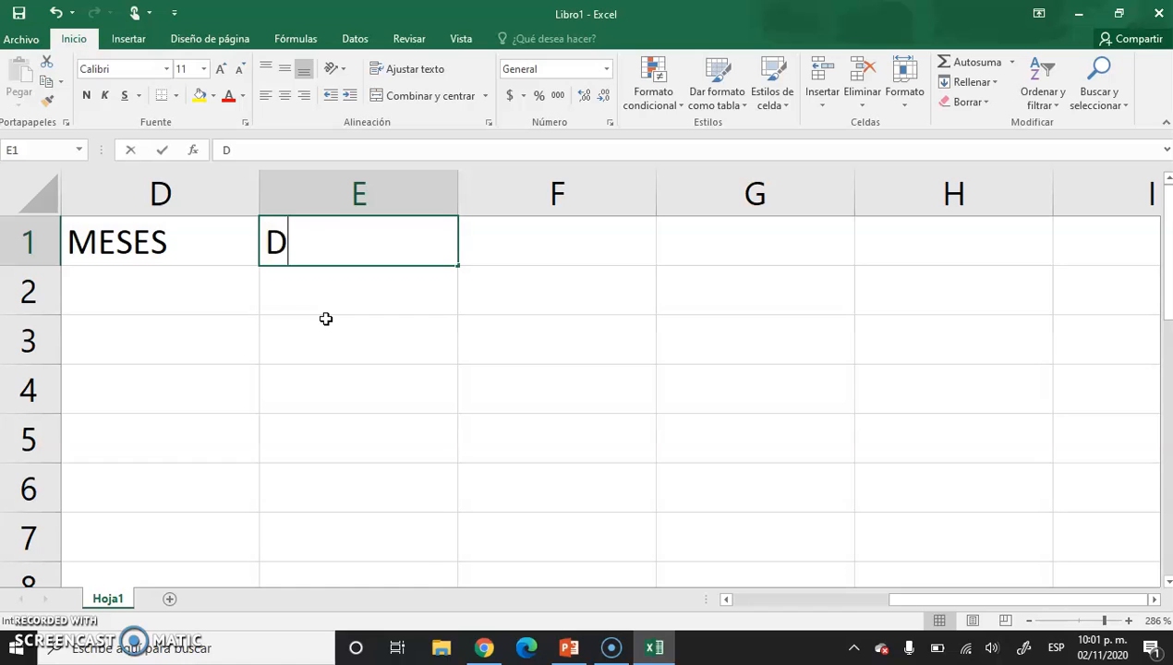
{"action": "type", "text": "IAS SOLEADOS"}
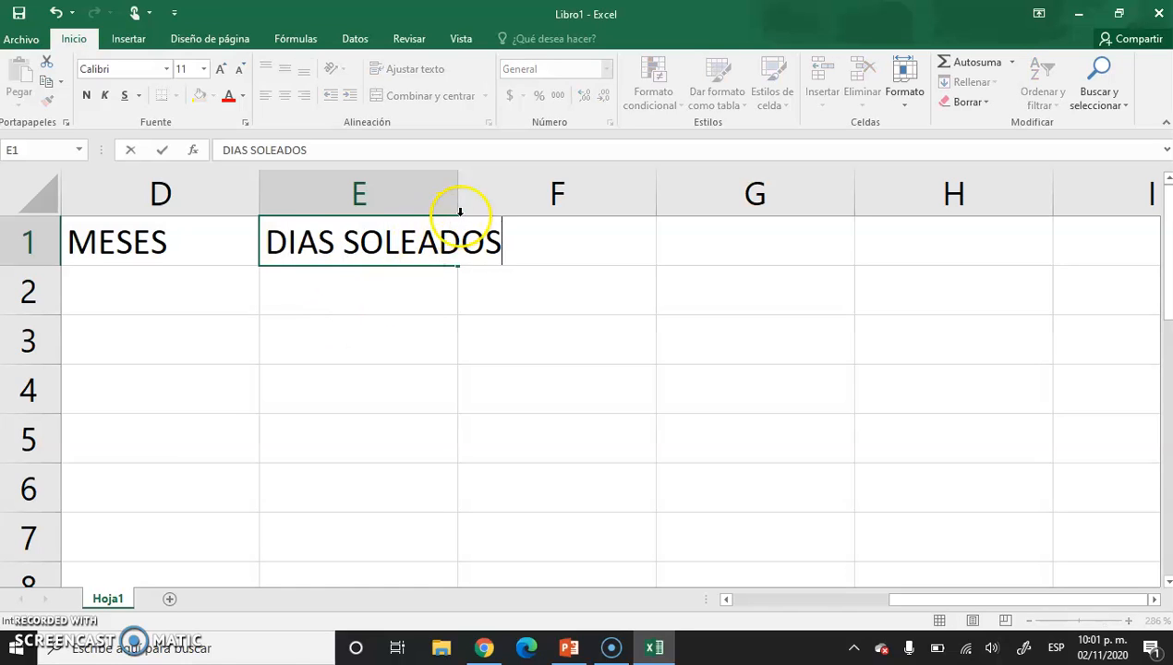
{"action": "left_click", "coordinate": [513, 304]}
{"action": "double_click", "coordinate": [458, 194]}
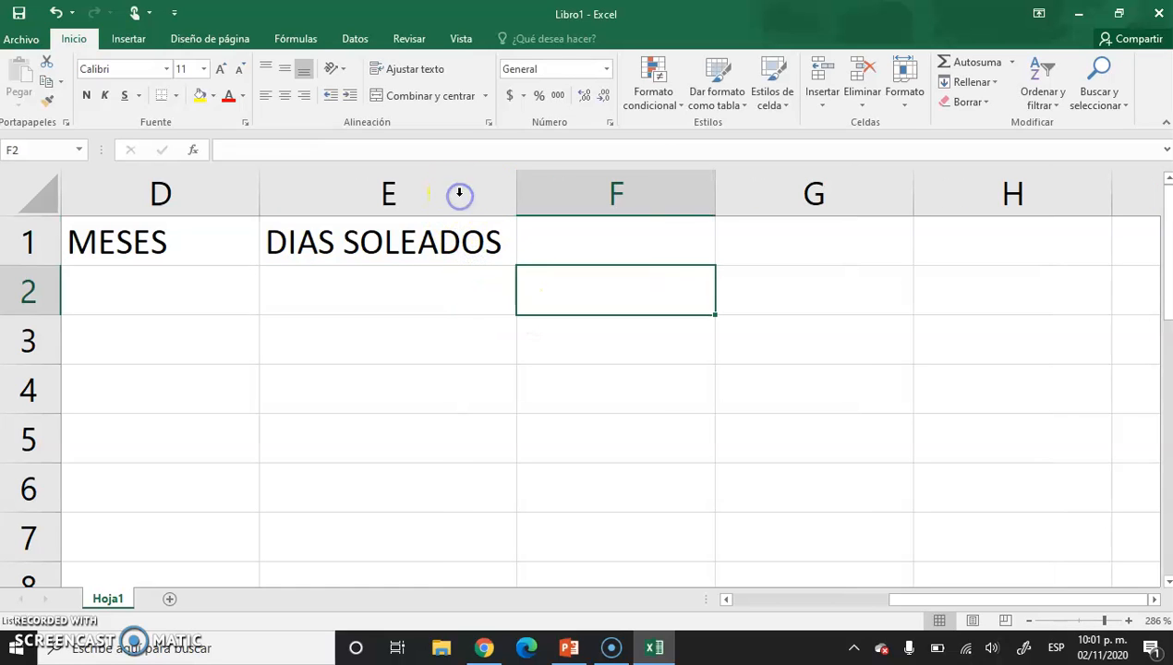
List the months in D2:D13 by entering ENERO and FEBRERO and filling the series down to DICIEMBRE.
{"action": "left_click", "coordinate": [1031, 621]}
{"action": "left_click", "coordinate": [1031, 621]}
{"action": "left_click", "coordinate": [564, 294]}
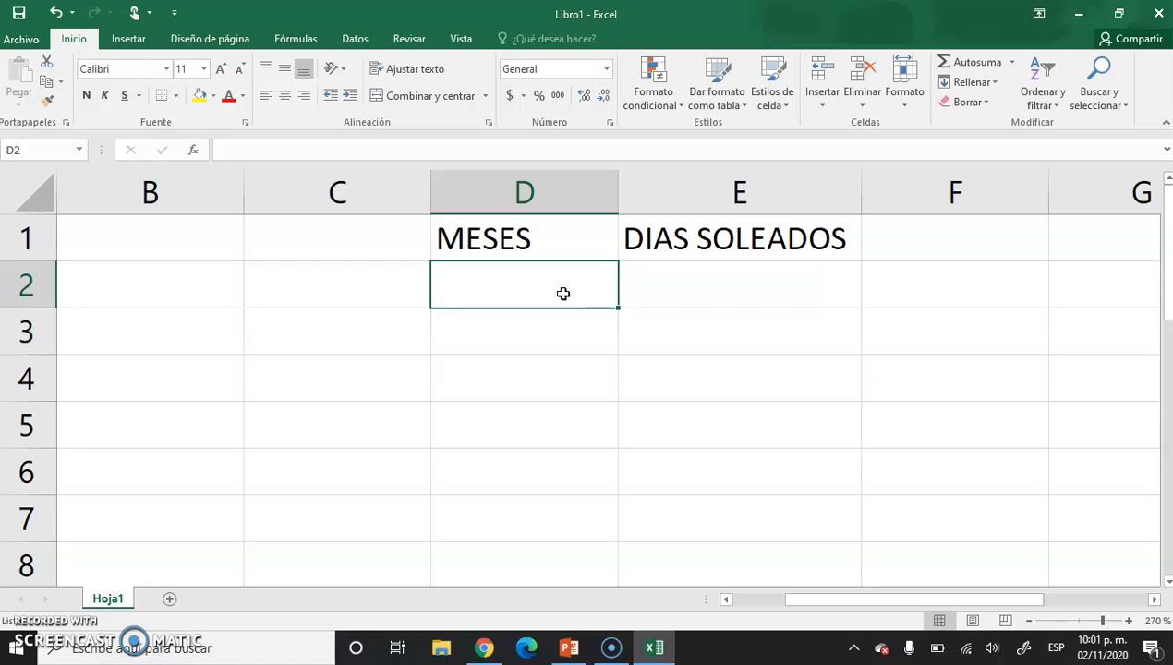
{"action": "type", "text": "ENERO"}
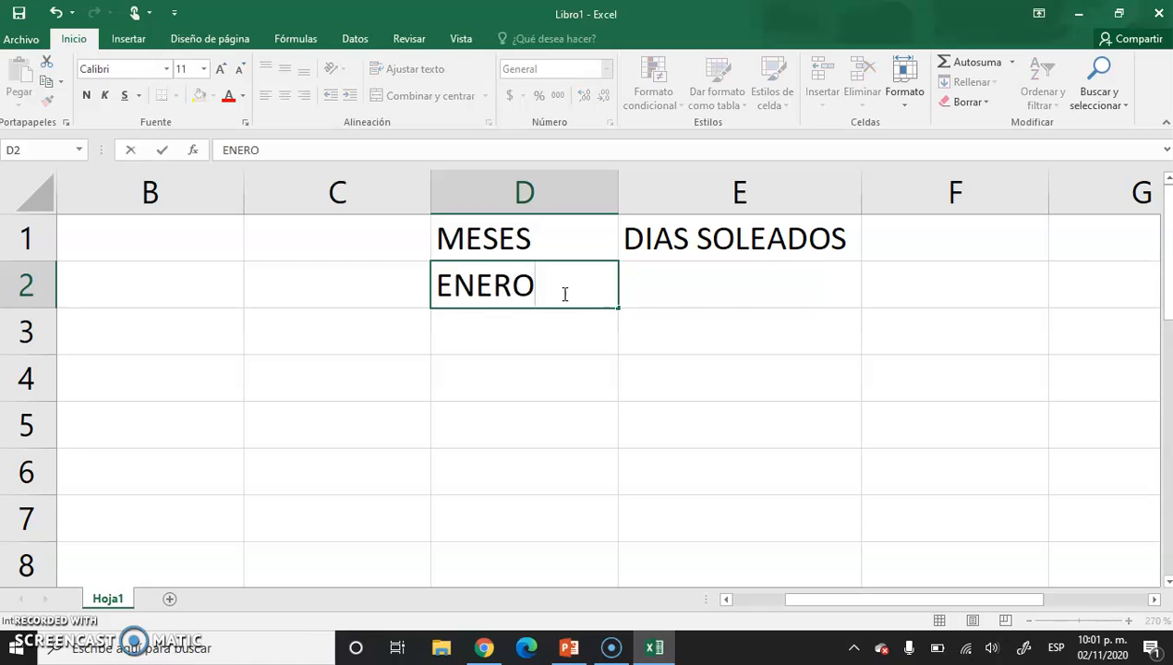
{"action": "key", "text": "Return"}
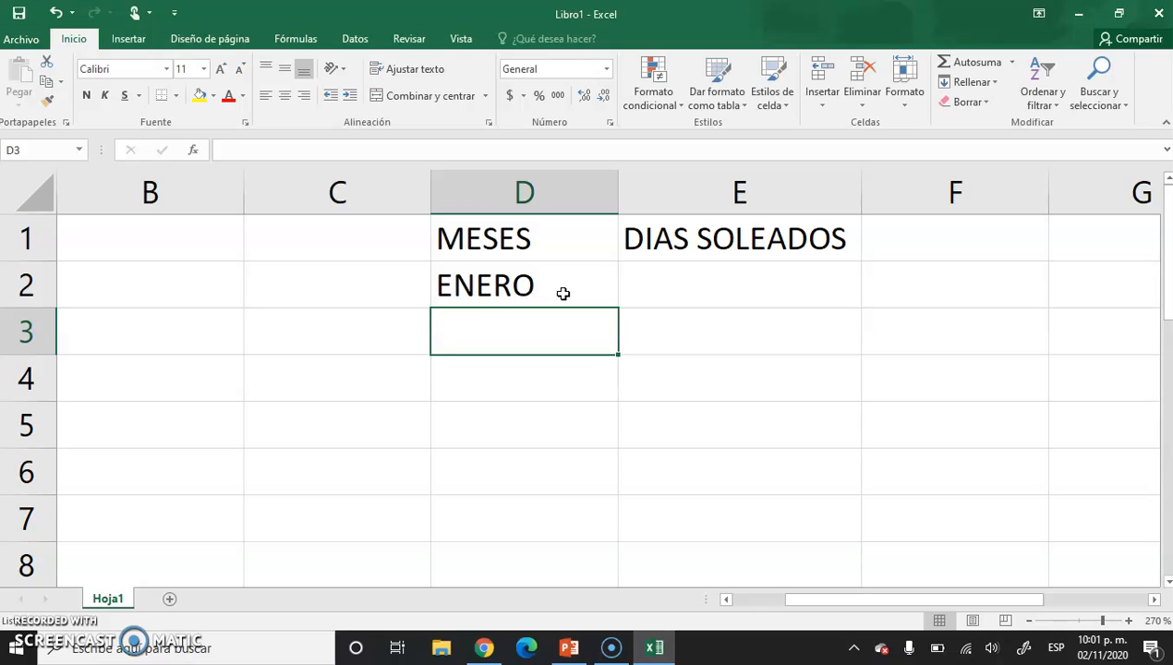
{"action": "type", "text": "FEBRERO"}
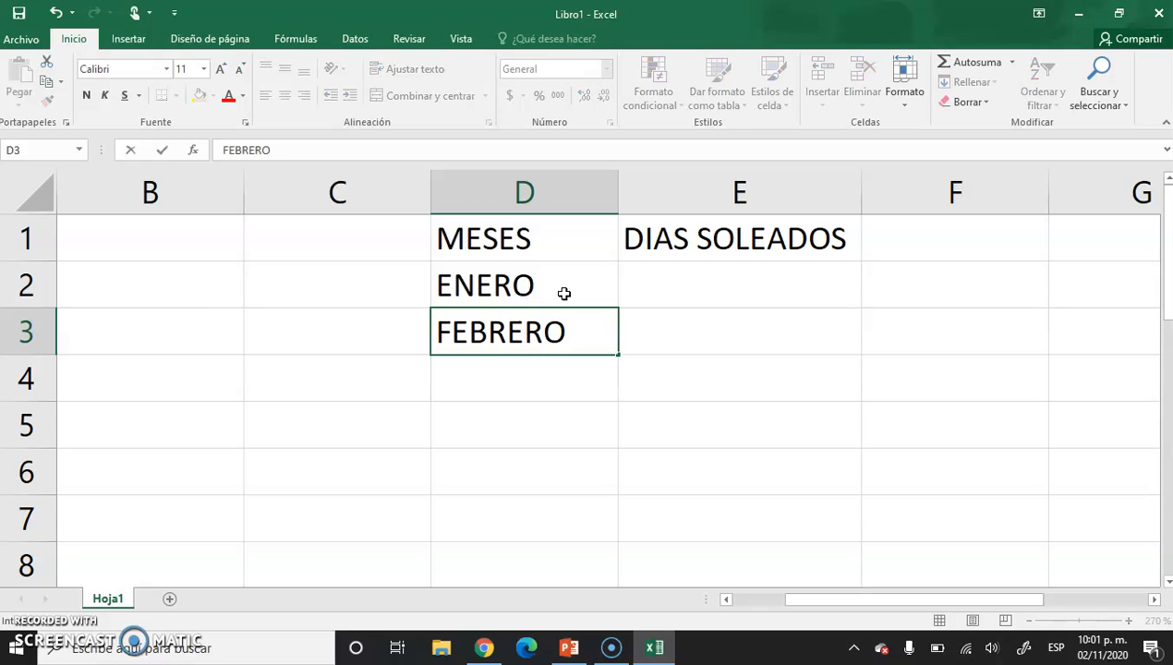
{"action": "left_click_drag", "start_coordinate": [563, 293], "coordinate": [587, 360]}
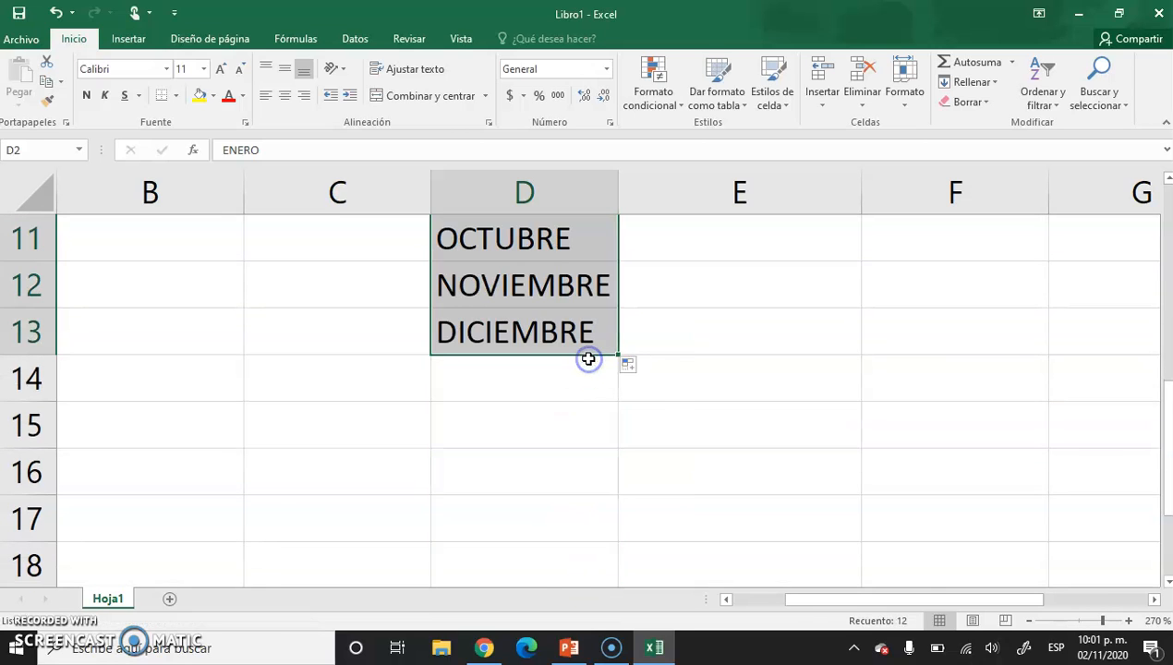
Enter the sunny-day values 23, 12, 7, 0, 4, 9, 24, 8, 9, 0, 0, 0 in cells E2:E13.
{"action": "left_click", "coordinate": [1026, 623]}
{"action": "left_click", "coordinate": [1025, 623]}
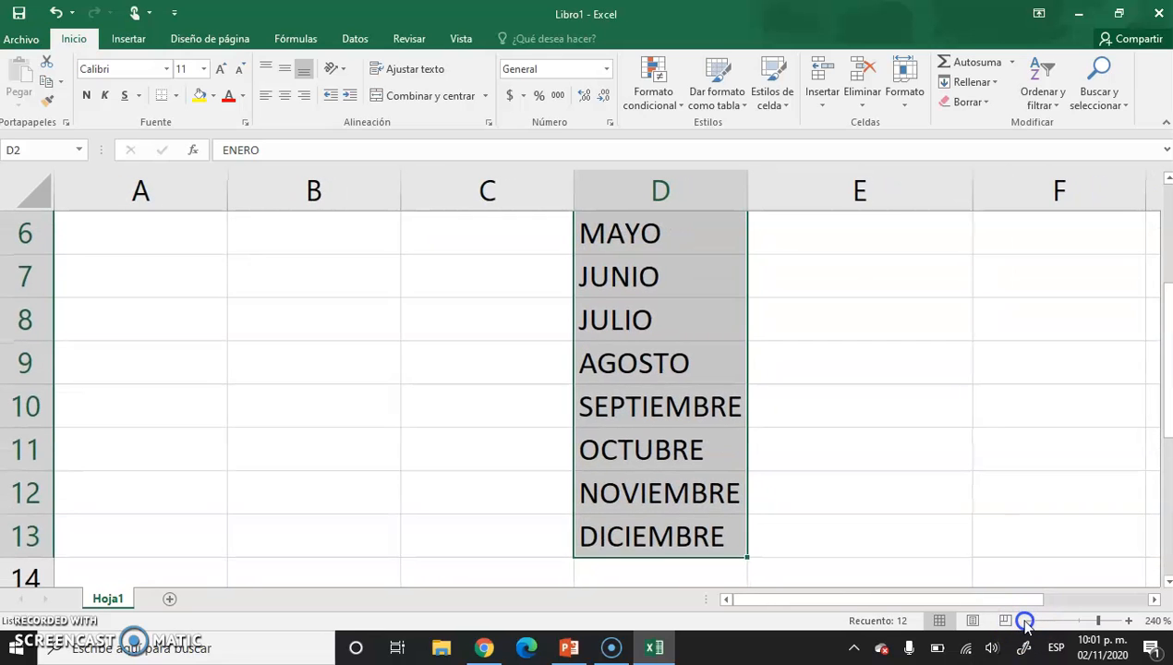
{"action": "left_click", "coordinate": [1025, 622]}
{"action": "left_click", "coordinate": [1025, 623]}
{"action": "left_click", "coordinate": [1025, 622]}
{"action": "left_click", "coordinate": [1025, 623]}
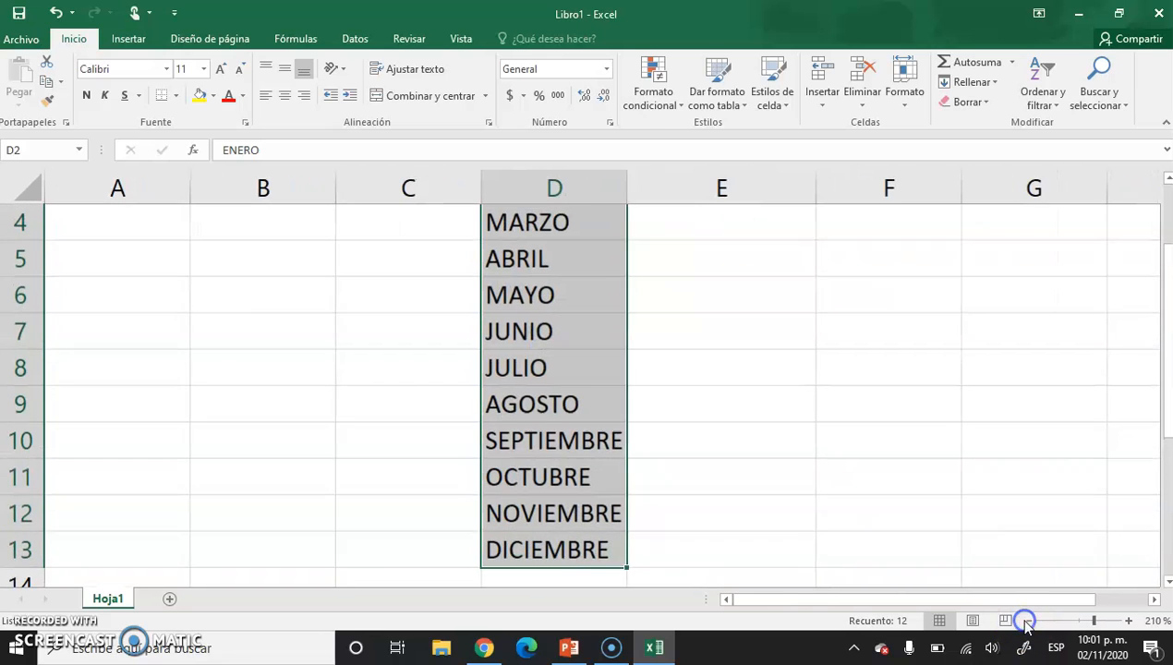
{"action": "left_click", "coordinate": [1025, 622]}
{"action": "left_click", "coordinate": [1026, 623]}
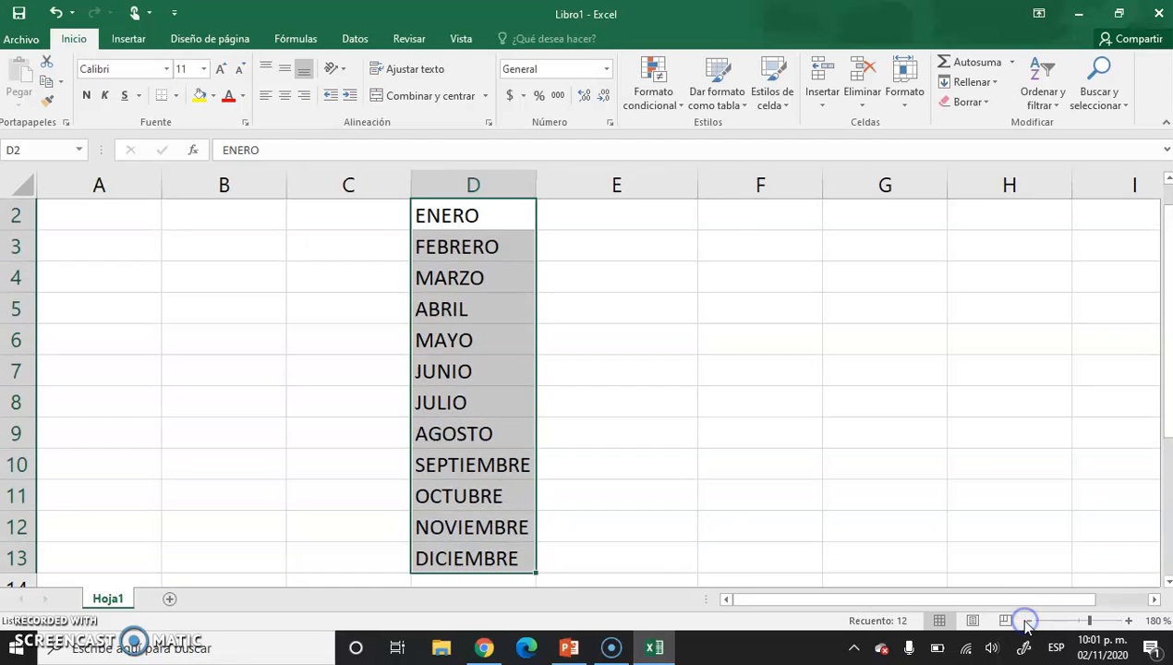
{"action": "left_click", "coordinate": [1028, 621]}
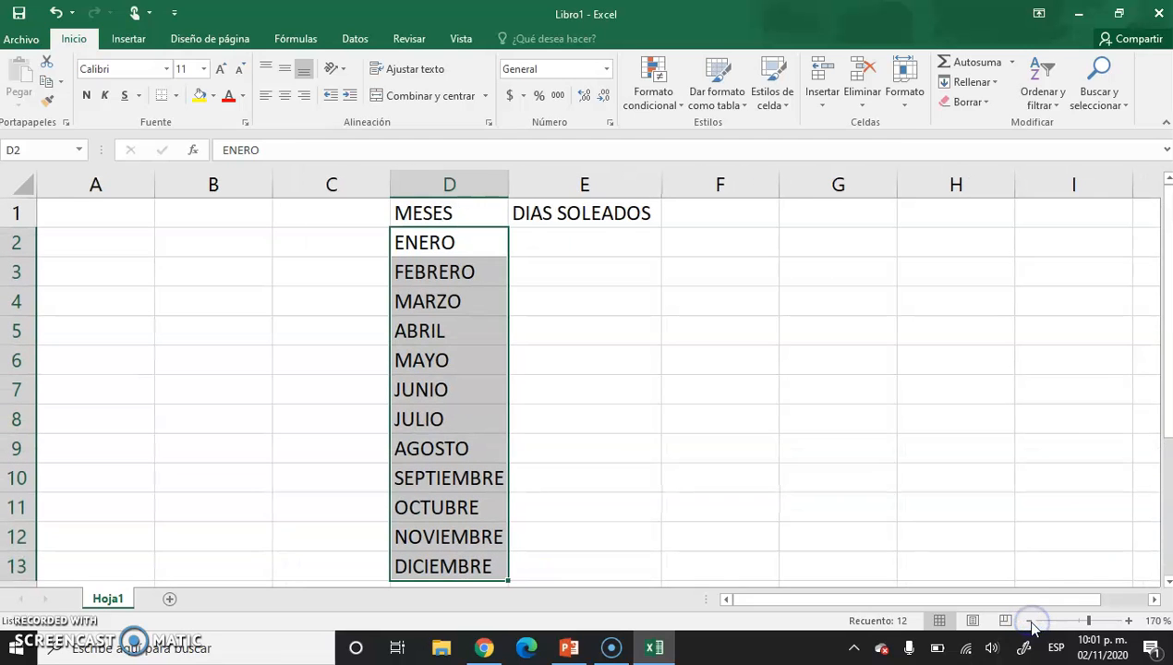
{"action": "mouse_move", "coordinate": [1168, 303]}
{"action": "left_mouse_down"}
{"action": "mouse_move", "coordinate": [1167, 330]}
{"action": "mouse_move", "coordinate": [1167, 297]}
{"action": "left_mouse_up"}
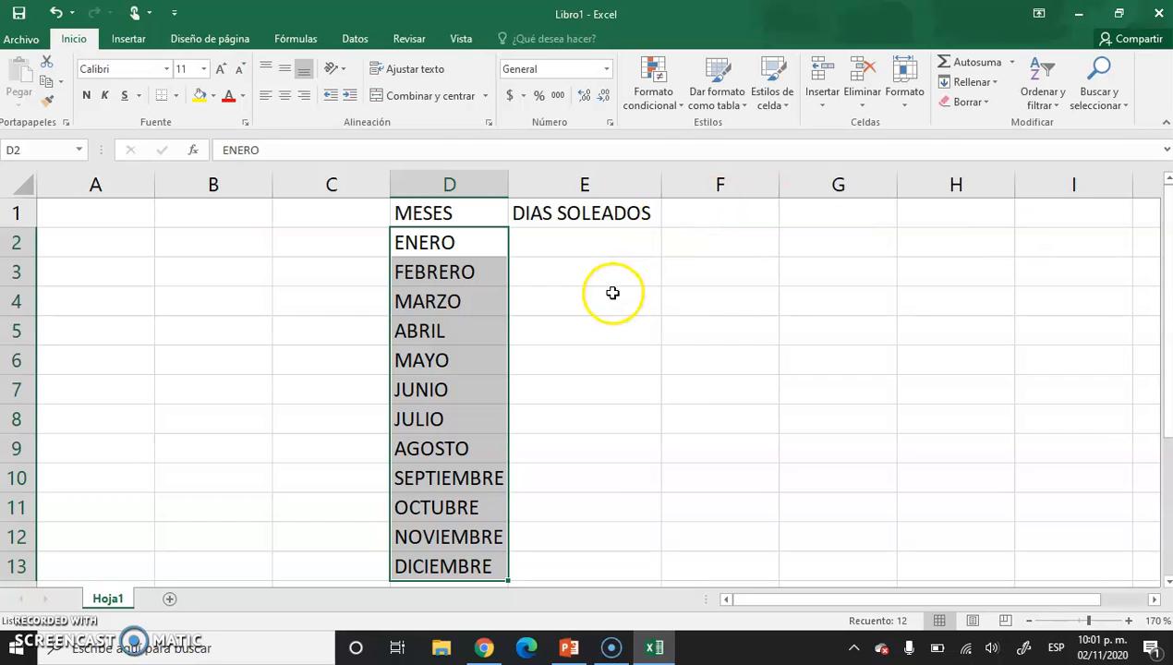
{"action": "left_click", "coordinate": [694, 291]}
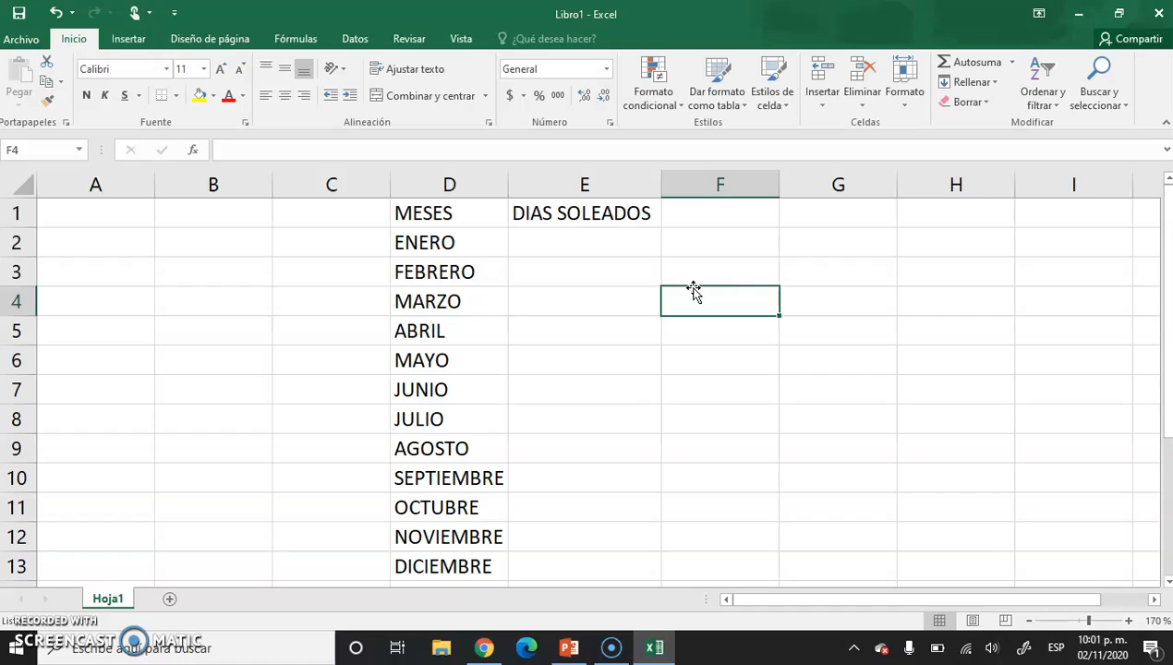
{"action": "left_click", "coordinate": [597, 248]}
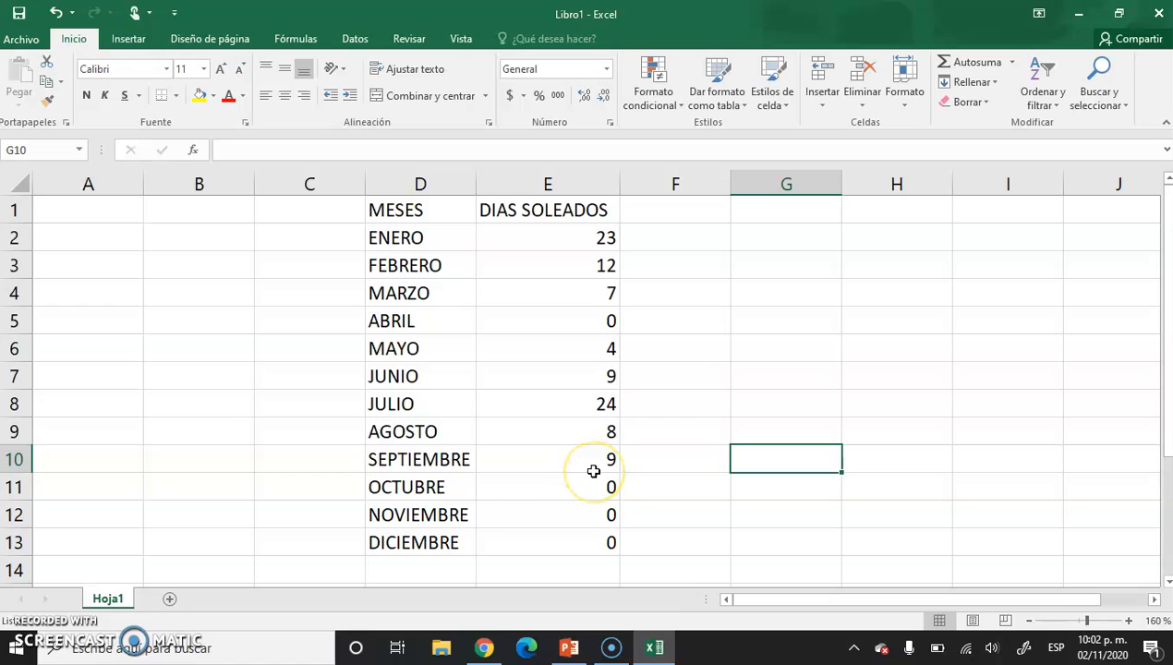
Insert a 3-D column chart, the last of the 3-D column types, from the data in D1:E13.
{"action": "left_click_drag", "start_coordinate": [426, 207], "coordinate": [582, 543]}
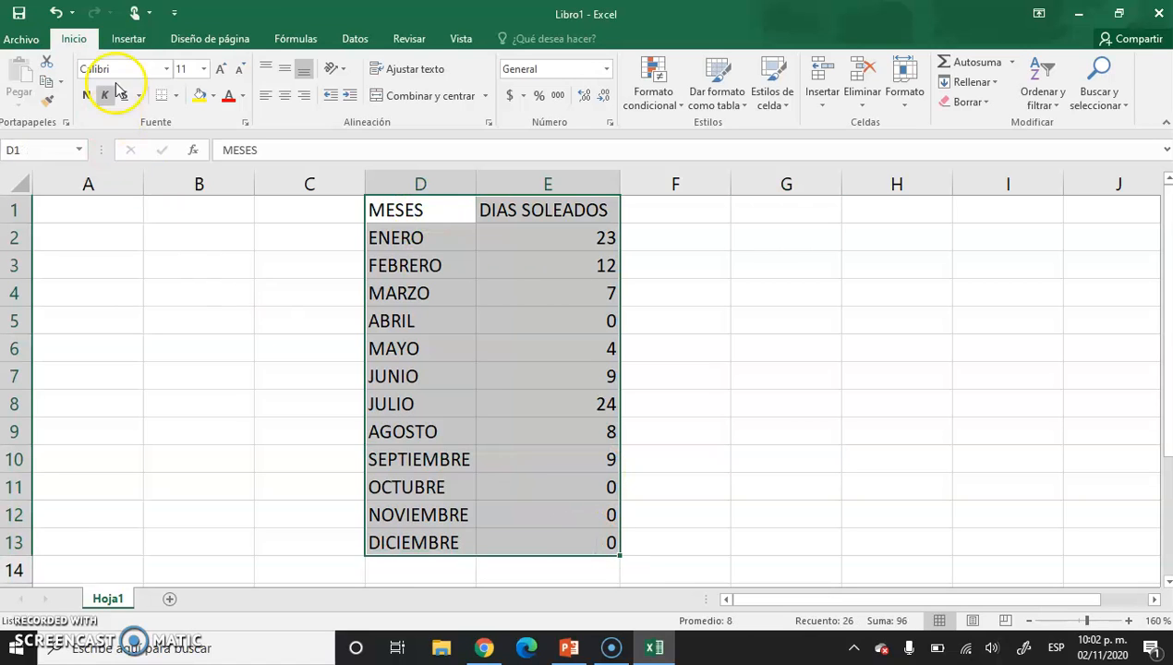
{"action": "left_click", "coordinate": [129, 39]}
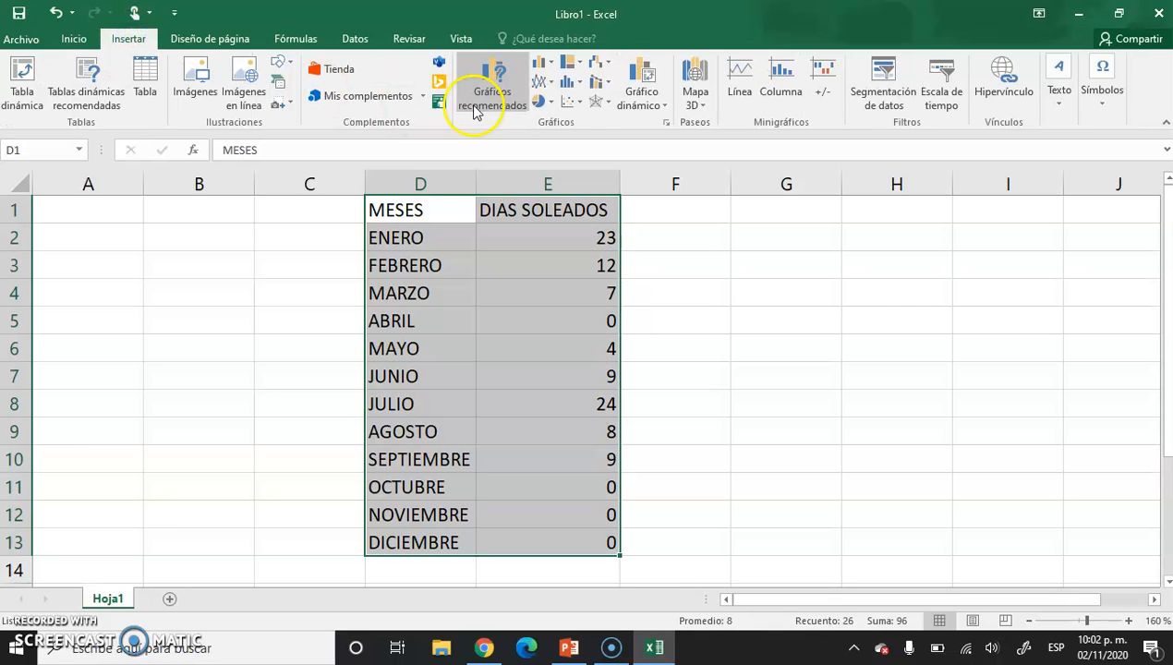
{"action": "left_click", "coordinate": [547, 67]}
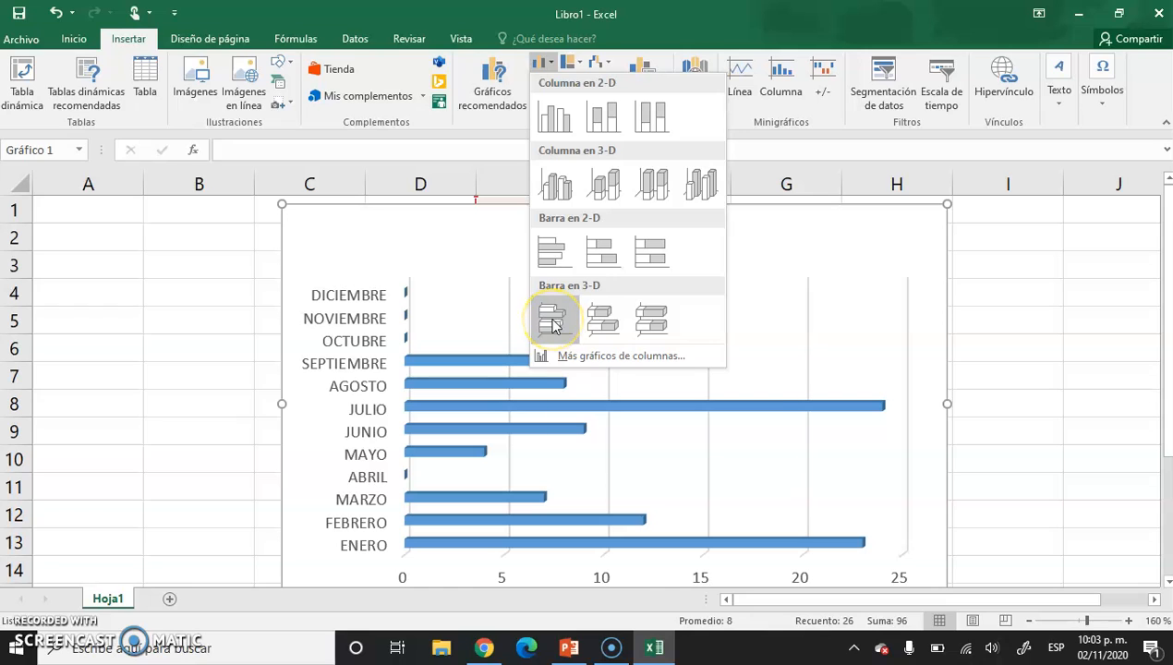
{"action": "left_click", "coordinate": [700, 186]}
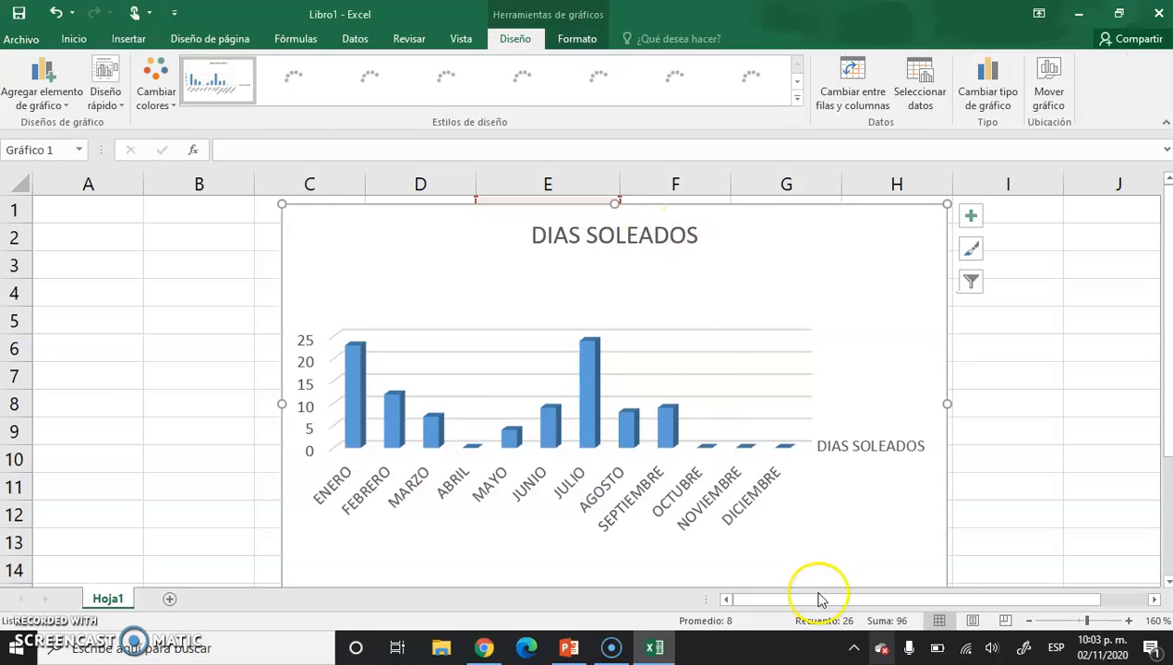
Move the chart off the data table to the empty cells beside it, spanning about columns G to M.
{"action": "left_click", "coordinate": [1029, 621]}
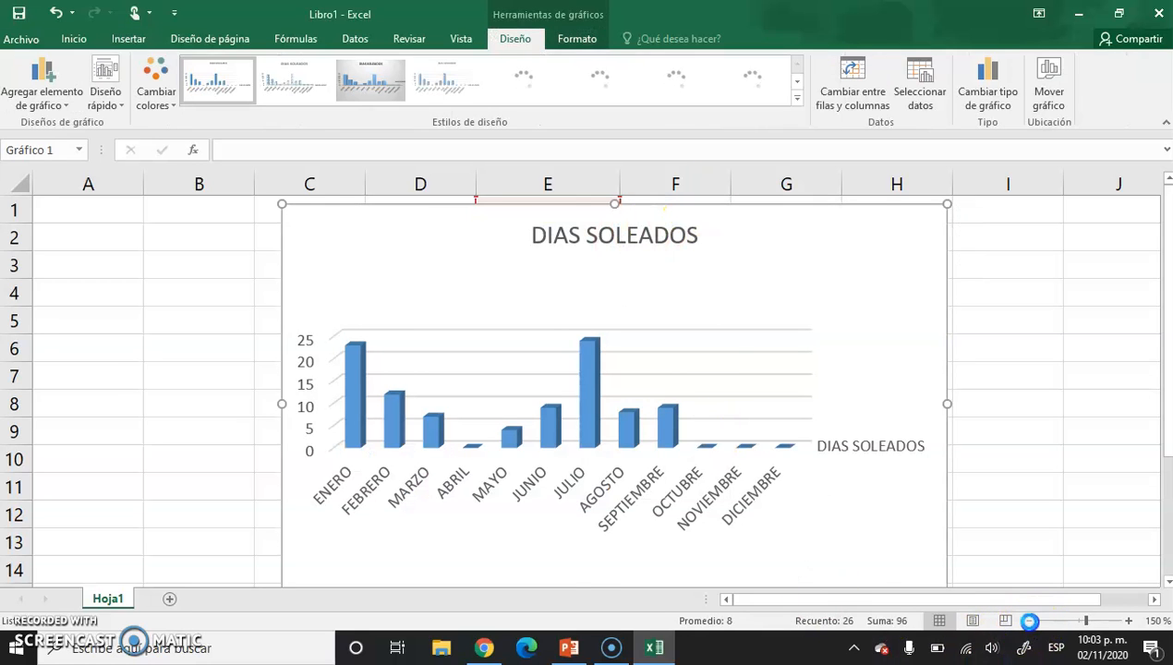
{"action": "left_click", "coordinate": [1031, 623]}
{"action": "left_click", "coordinate": [1029, 621]}
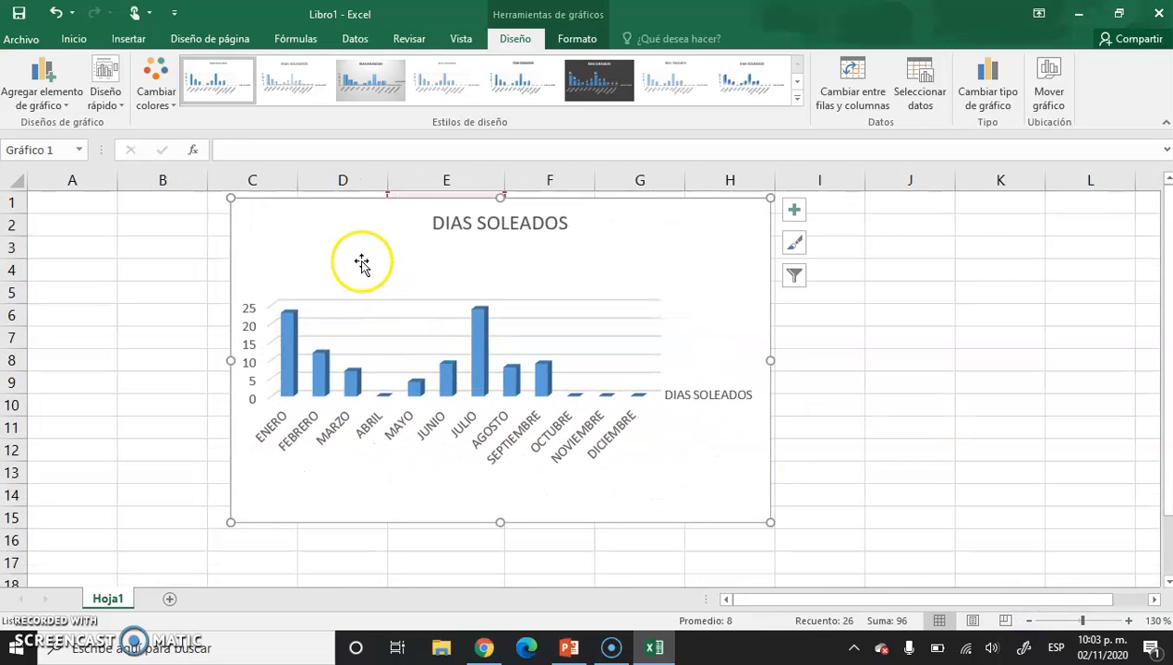
{"action": "left_click_drag", "start_coordinate": [276, 230], "coordinate": [642, 246]}
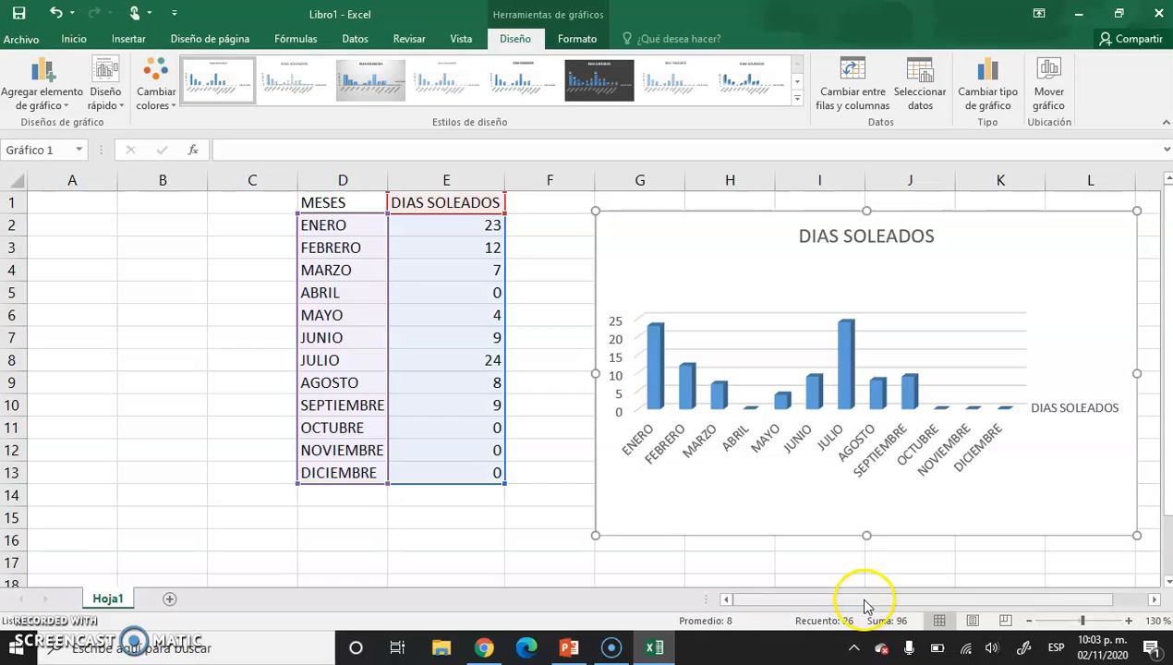
{"action": "left_click_drag", "start_coordinate": [867, 605], "coordinate": [893, 599]}
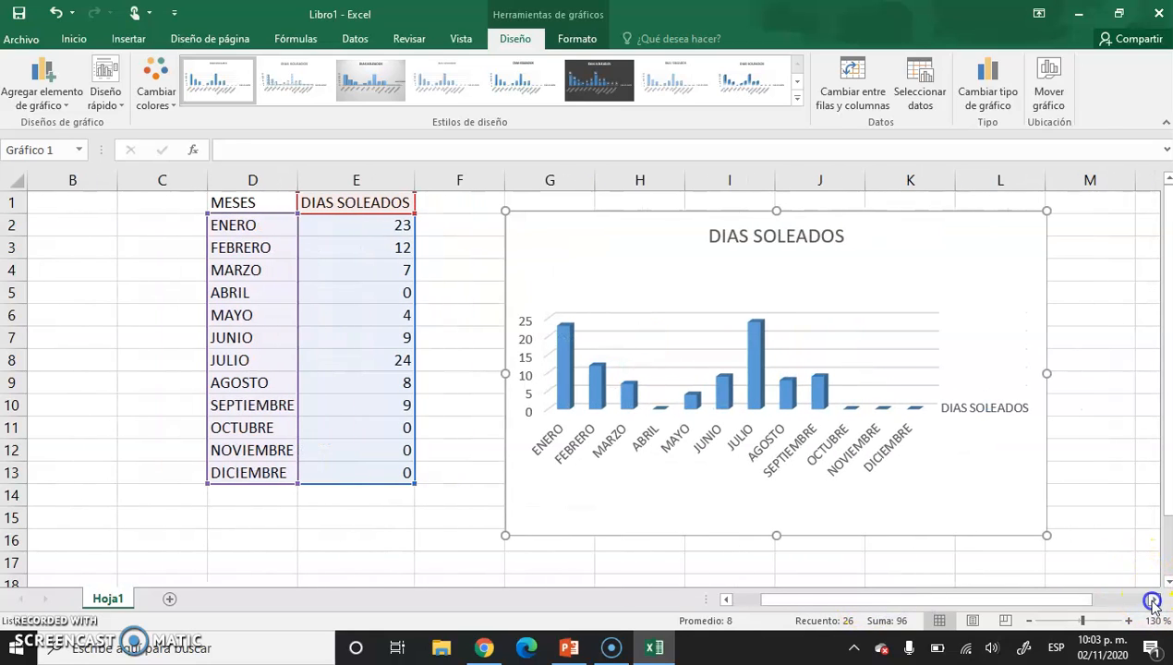
{"action": "left_click", "coordinate": [1153, 600]}
{"action": "left_click", "coordinate": [735, 288]}
{"action": "left_click_drag", "start_coordinate": [737, 288], "coordinate": [737, 287]}
{"action": "left_click_drag", "start_coordinate": [788, 245], "coordinate": [843, 247]}
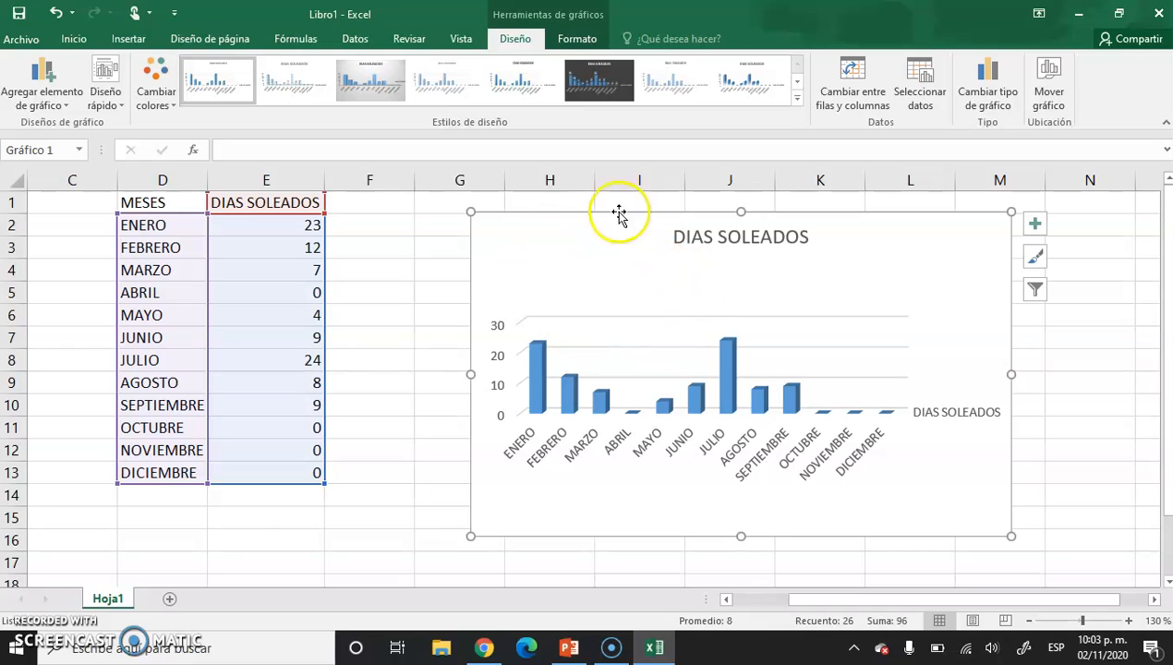
Apply the dark gradient chart style with value labels above the columns and deselect the chart.
{"action": "left_click", "coordinate": [592, 98]}
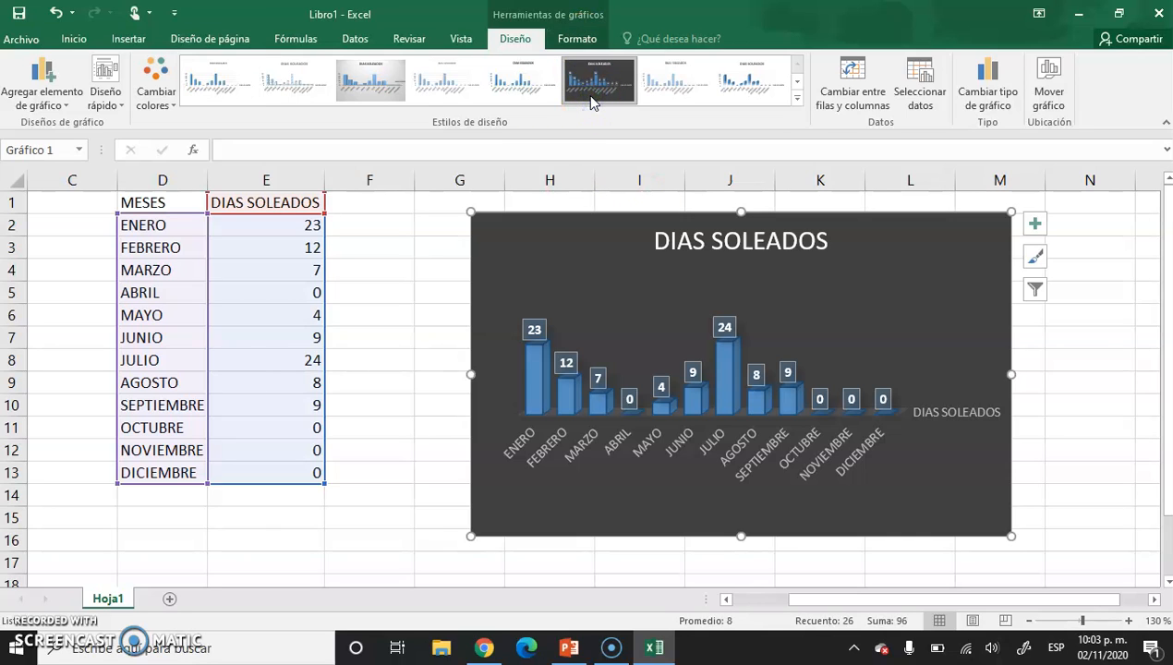
{"action": "left_click", "coordinate": [796, 96]}
{"action": "left_click", "coordinate": [190, 124]}
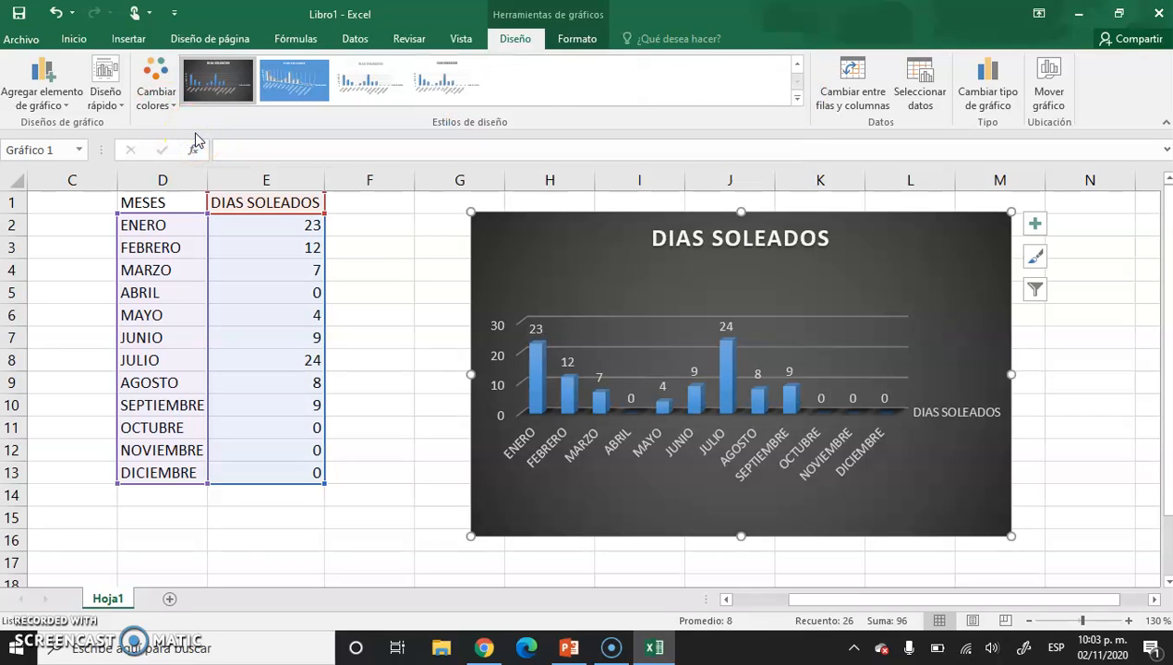
{"action": "left_click", "coordinate": [582, 39]}
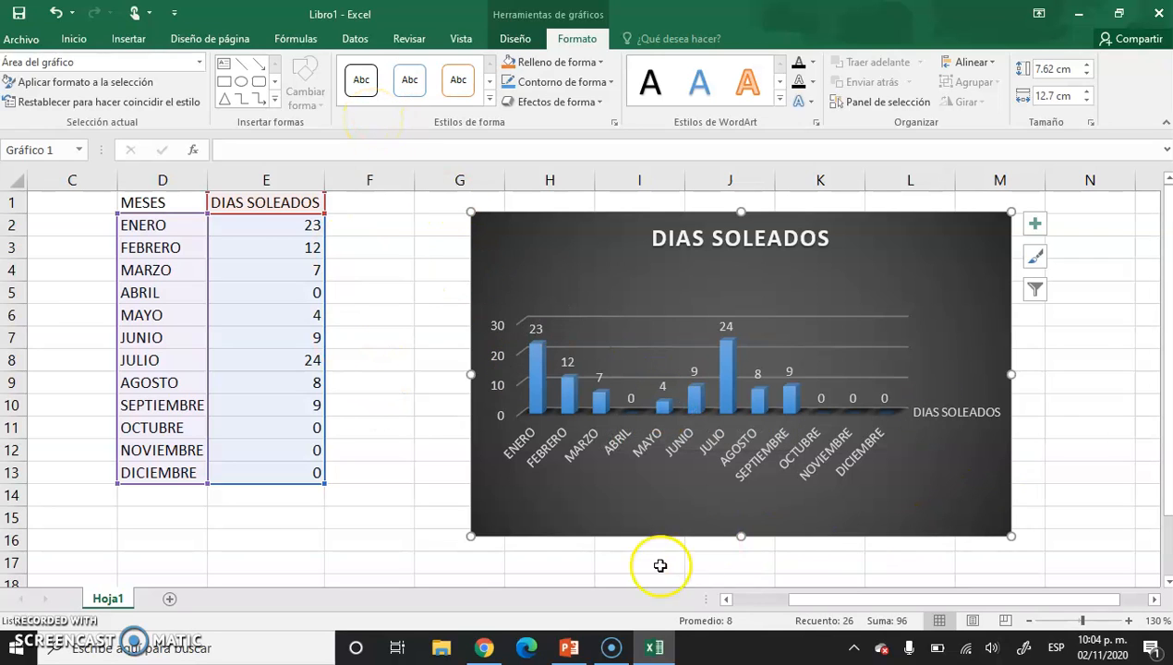
{"action": "key", "text": "Escape"}
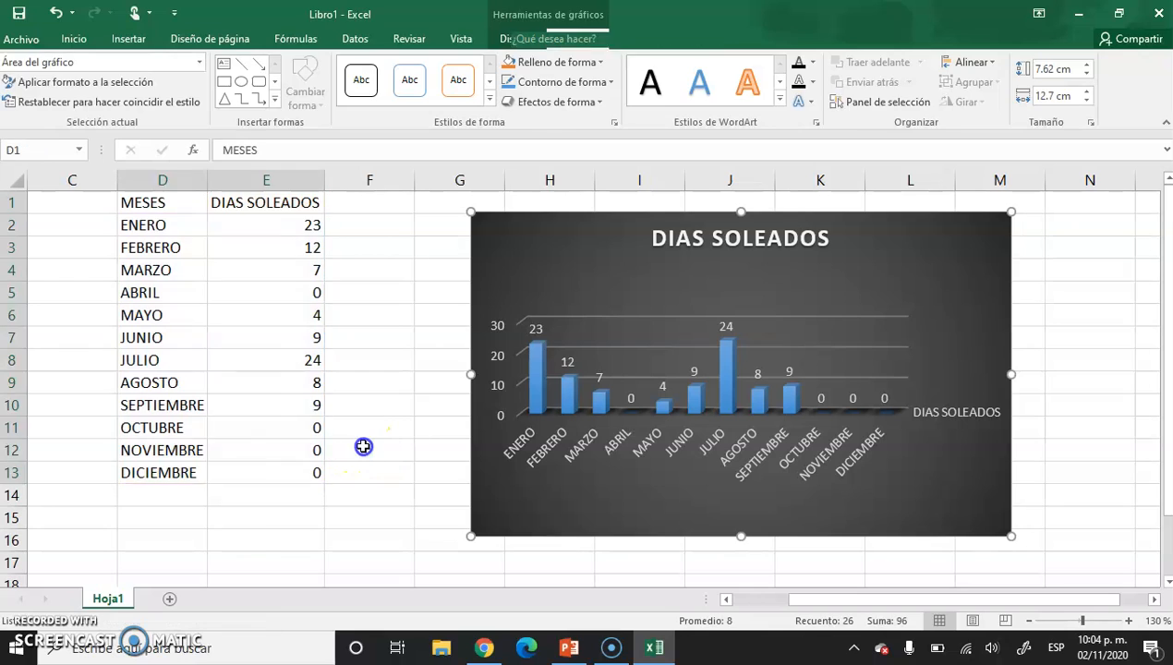
{"action": "left_click", "coordinate": [362, 444]}
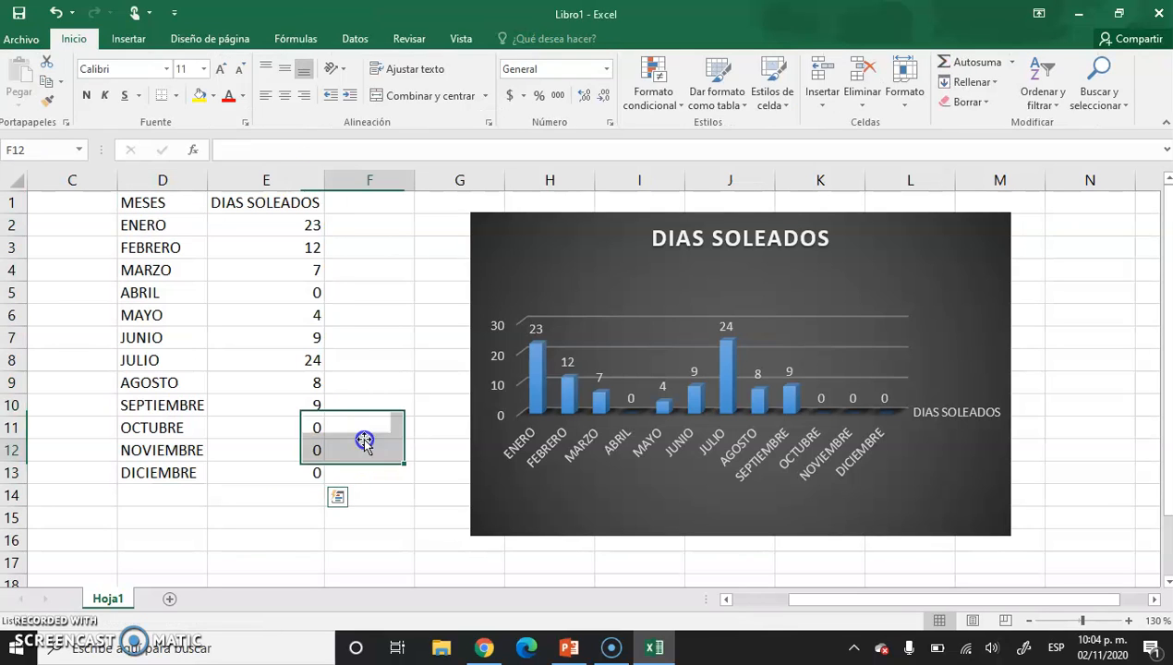
Change the sunny-day value for NOVIEMBRE in cell E12 to 7.
{"action": "left_click", "coordinate": [283, 451]}
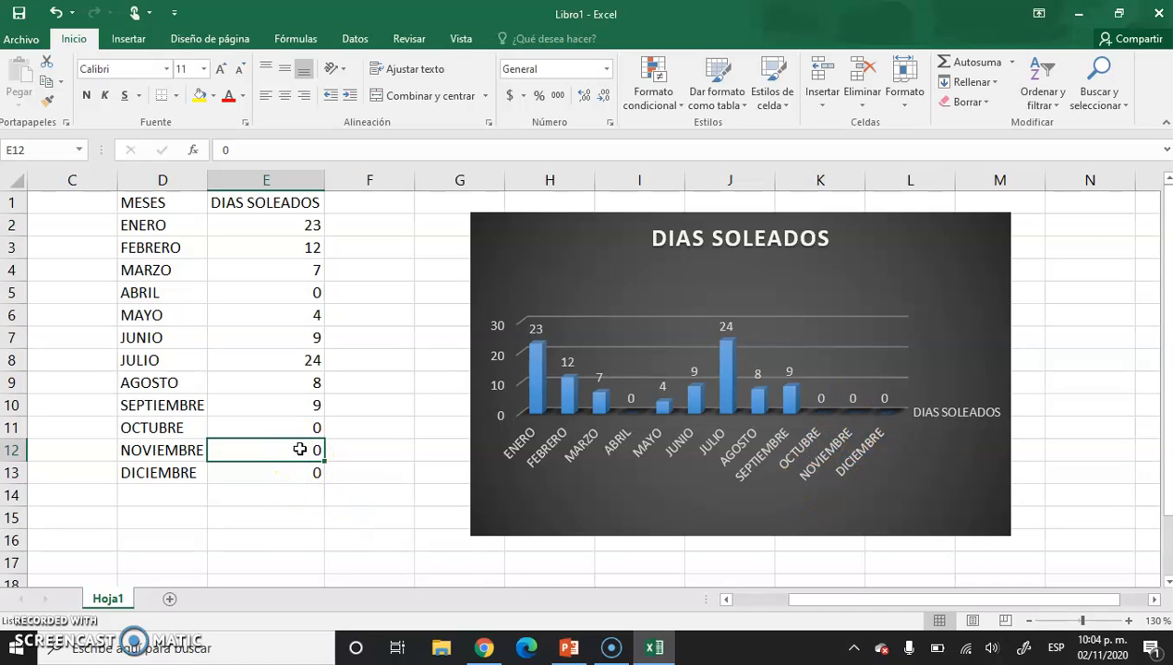
{"action": "type", "text": "7"}
{"action": "left_click", "coordinate": [365, 450]}
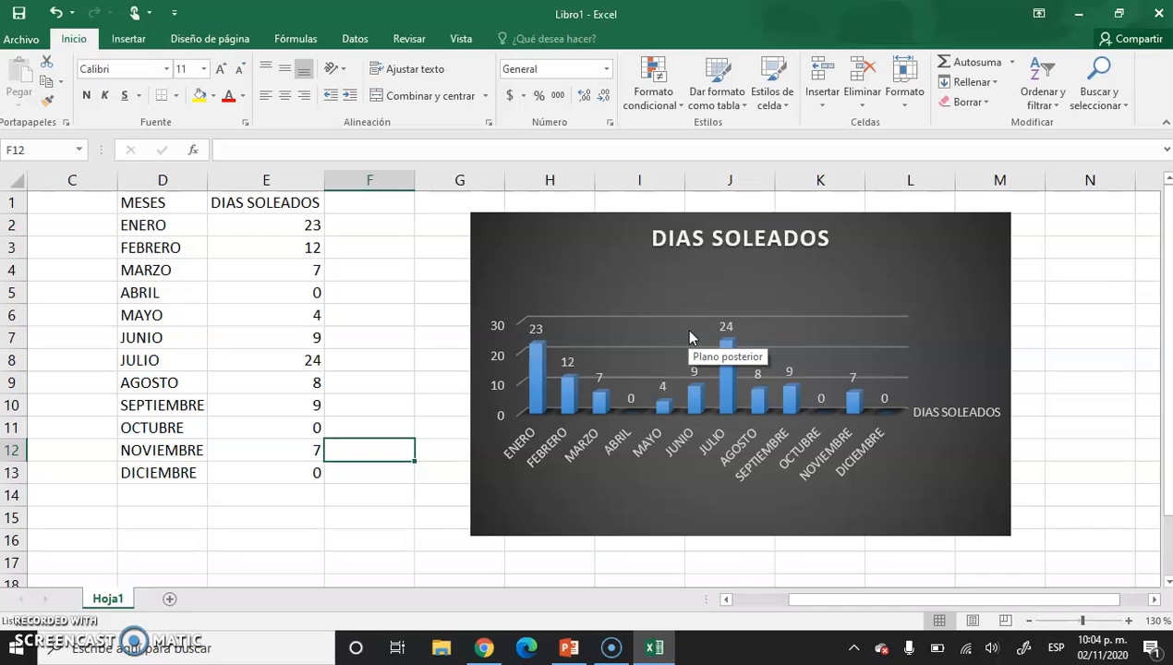
Add a legend to the DIAS SOLEADOS chart.
{"action": "left_click", "coordinate": [922, 301]}
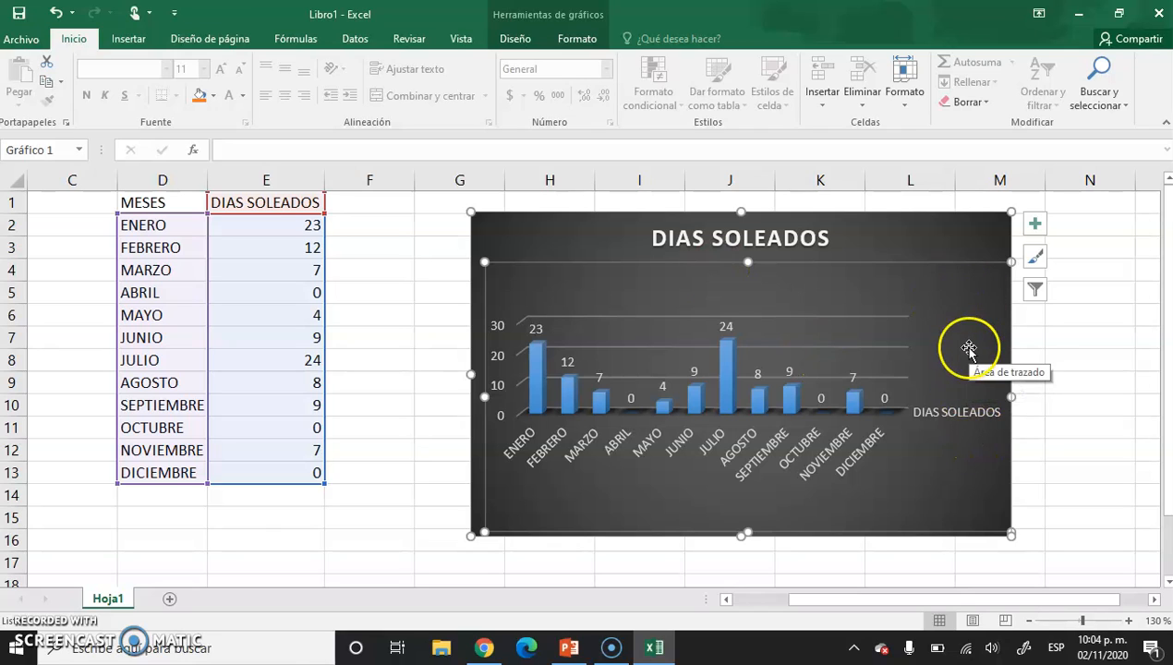
{"action": "left_click", "coordinate": [1036, 227]}
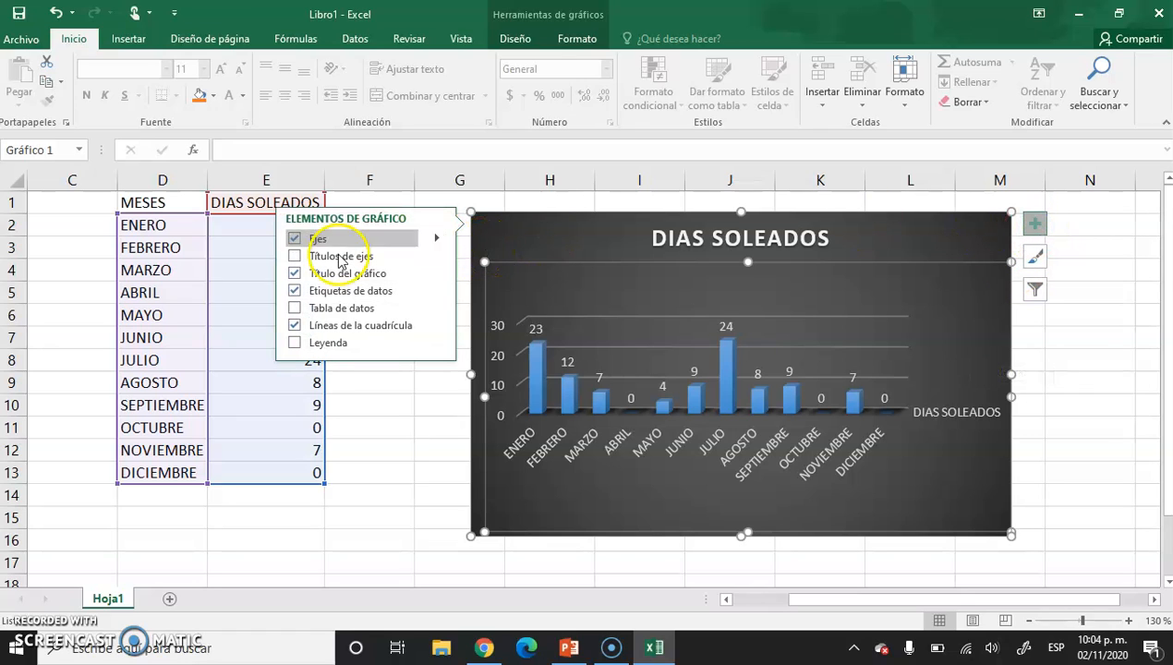
{"action": "left_click", "coordinate": [294, 343]}
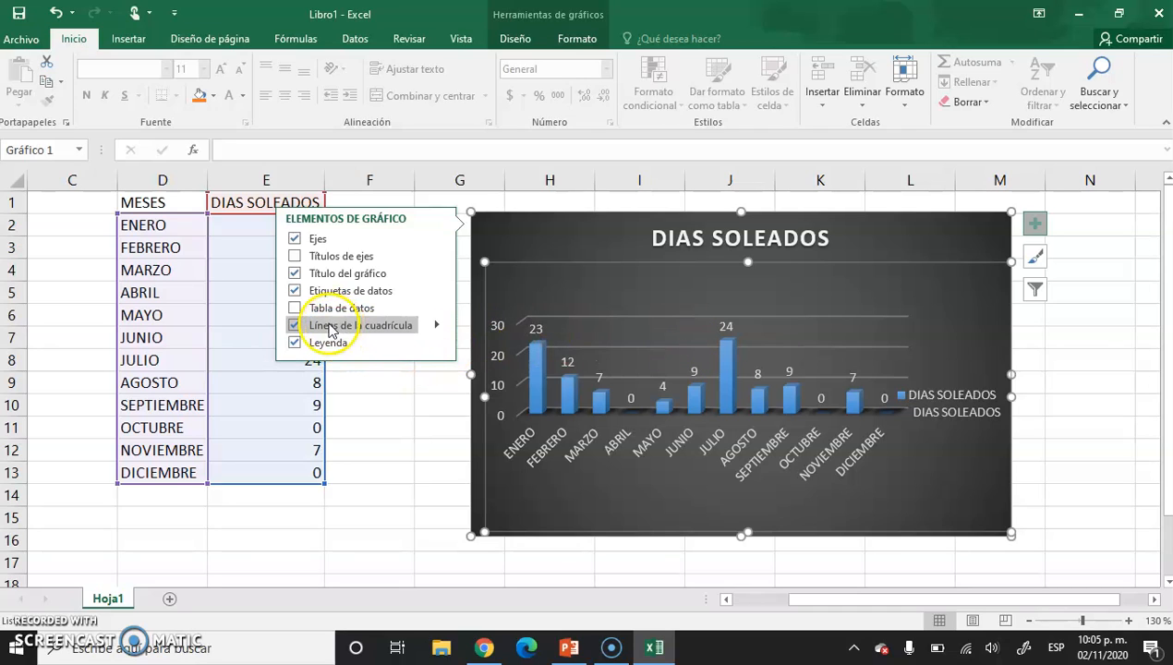
Try the data callout option for the chart's data labels and deselect the chart.
{"action": "left_click", "coordinate": [437, 291]}
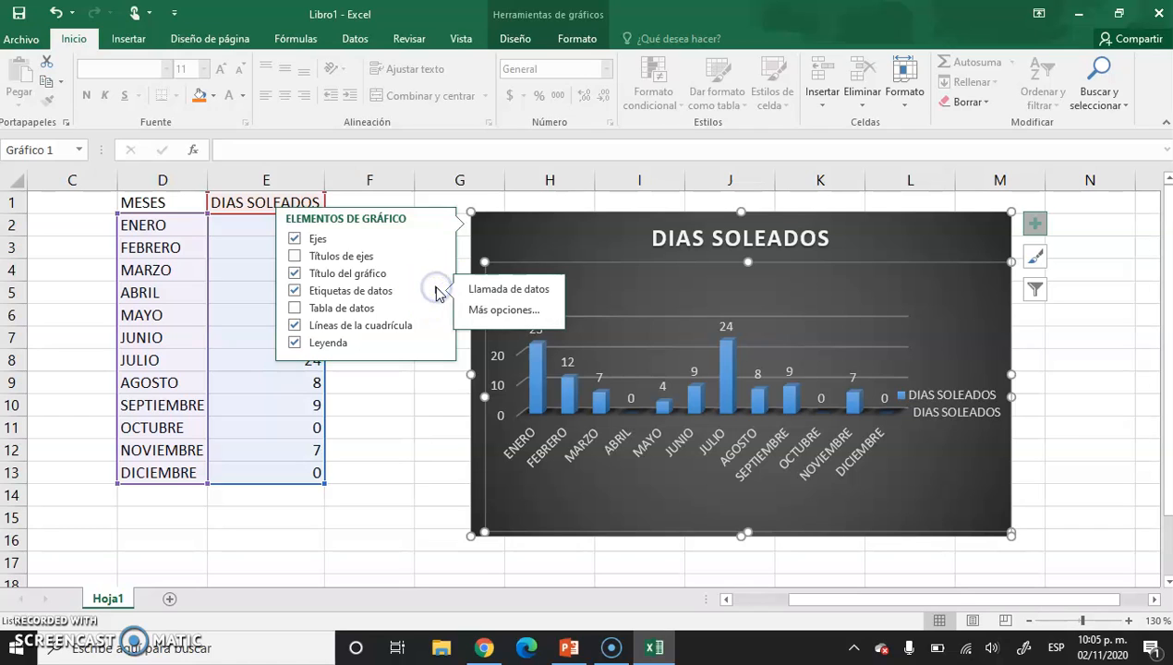
{"action": "left_click", "coordinate": [503, 291]}
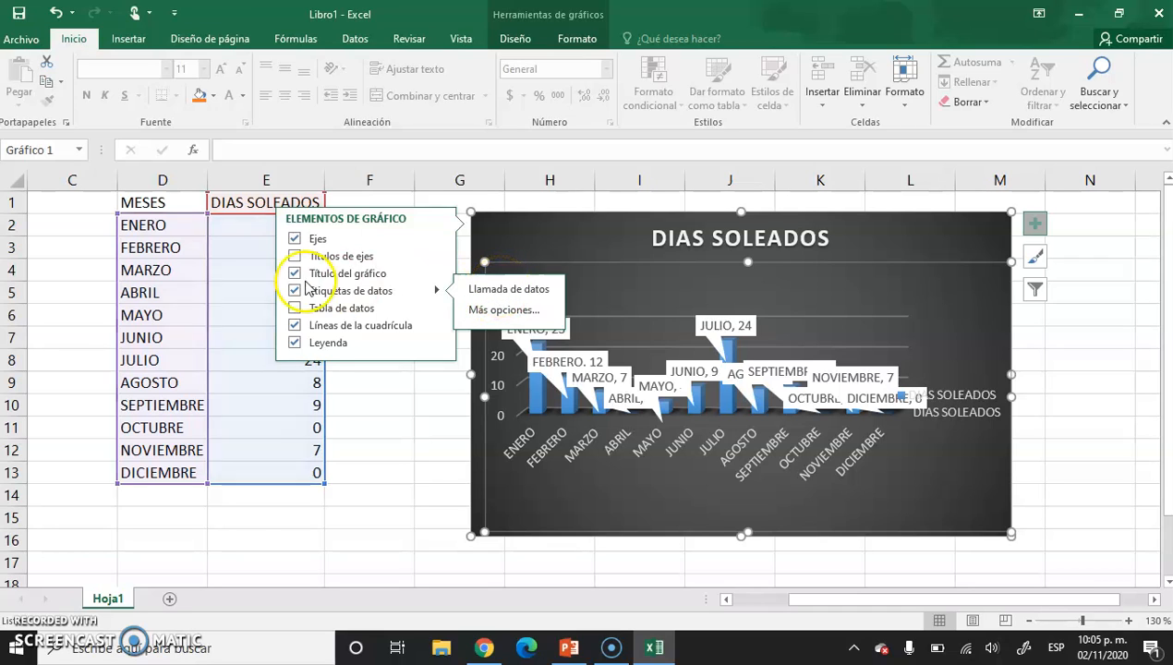
{"action": "left_click", "coordinate": [403, 429]}
{"action": "left_click", "coordinate": [404, 429]}
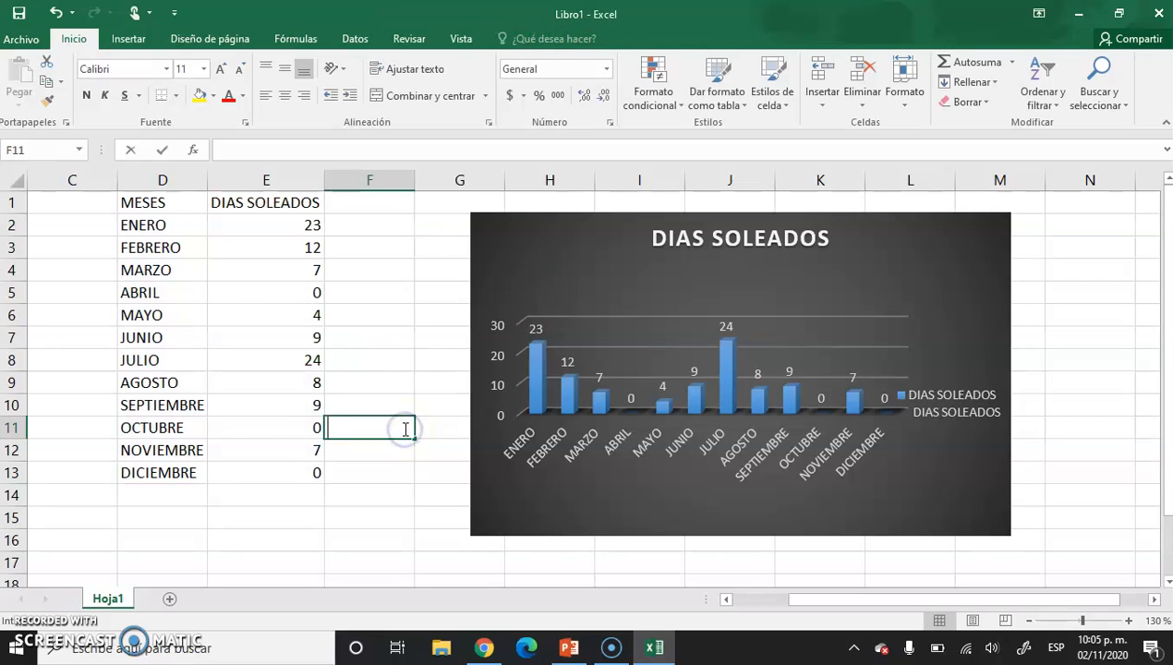
{"action": "left_click", "coordinate": [500, 309]}
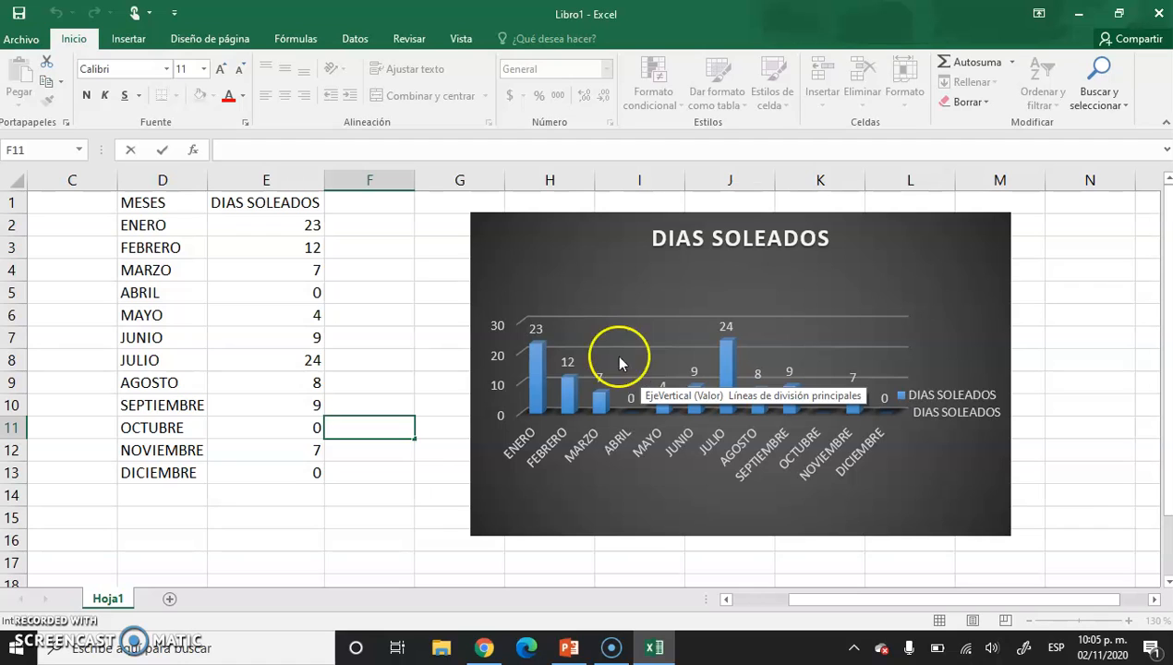
{"action": "left_click", "coordinate": [361, 263]}
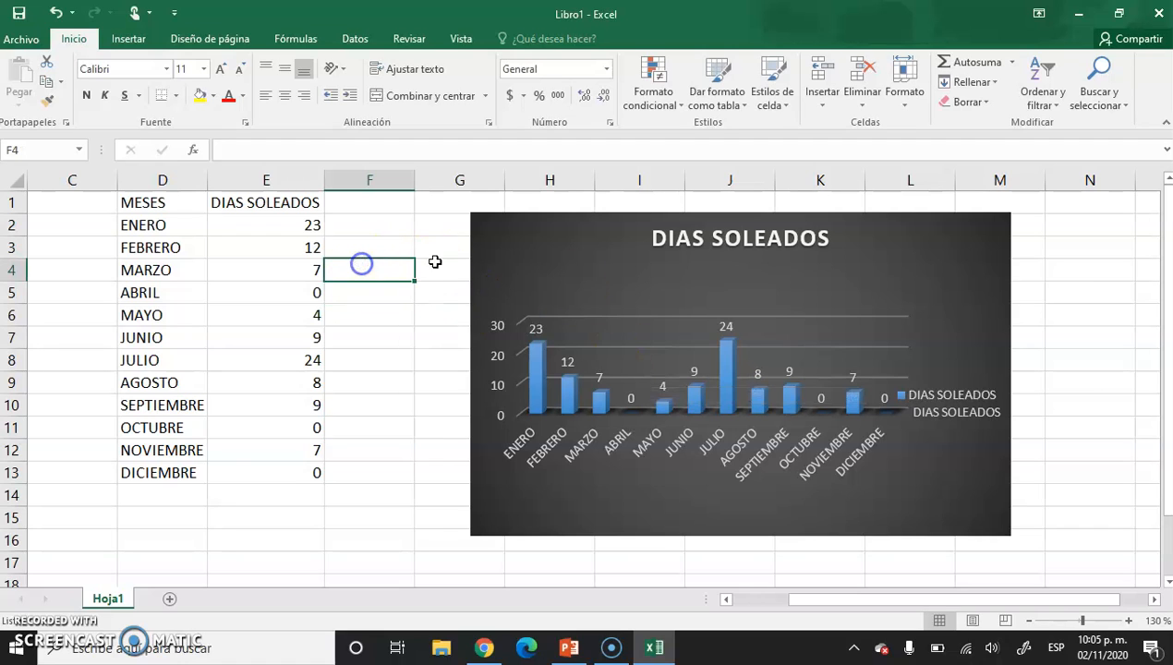
Preview the line chart type for the DIAS SOLEADOS chart without applying it.
{"action": "left_click", "coordinate": [582, 280]}
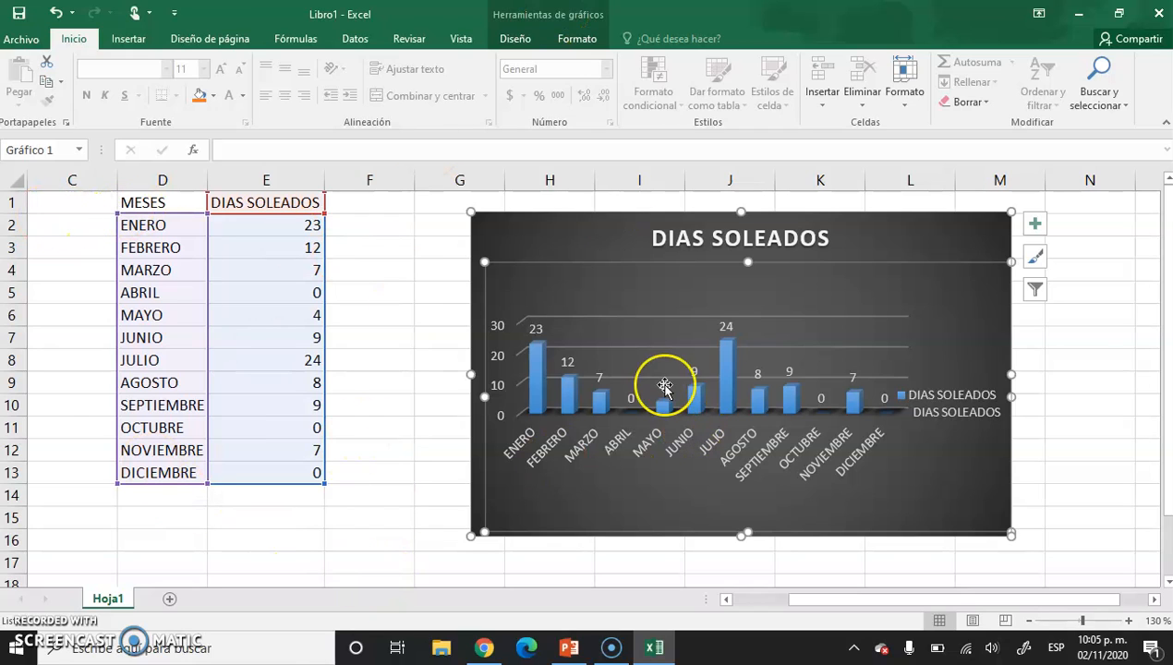
{"action": "left_click", "coordinate": [905, 232]}
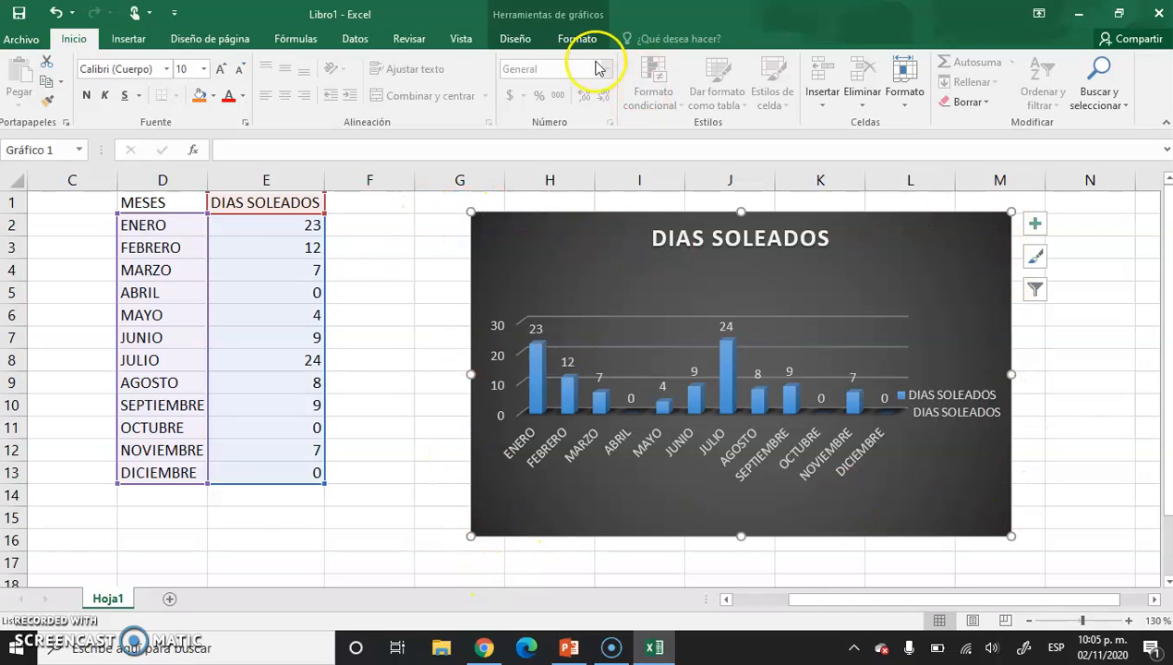
{"action": "left_click", "coordinate": [517, 39]}
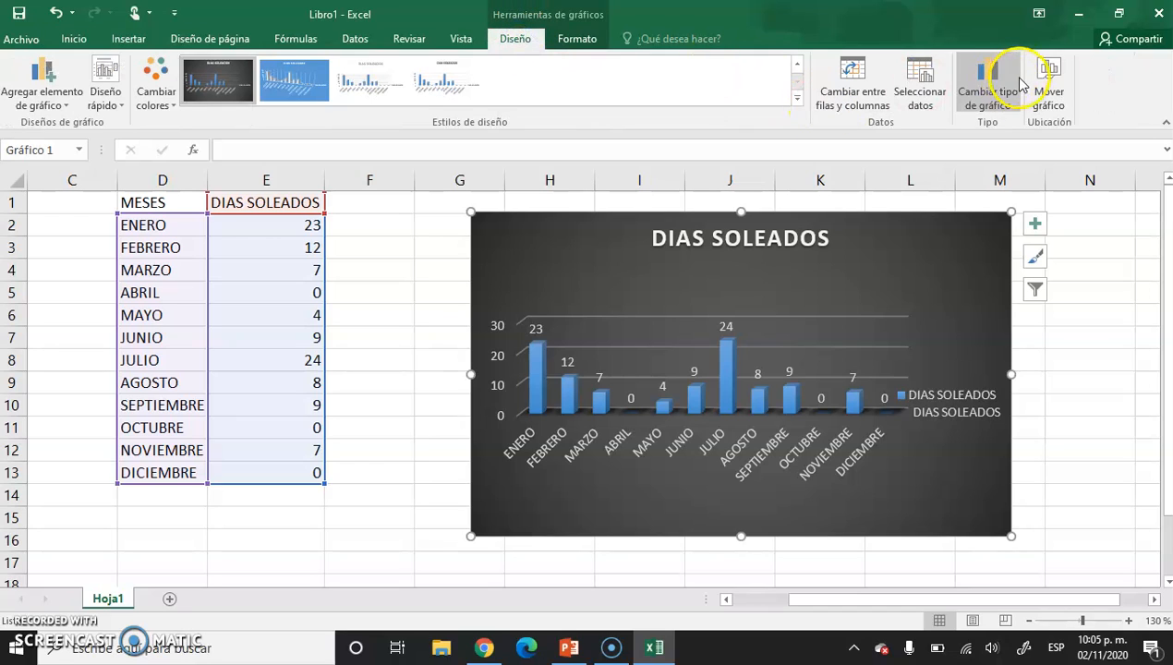
{"action": "left_click", "coordinate": [987, 83]}
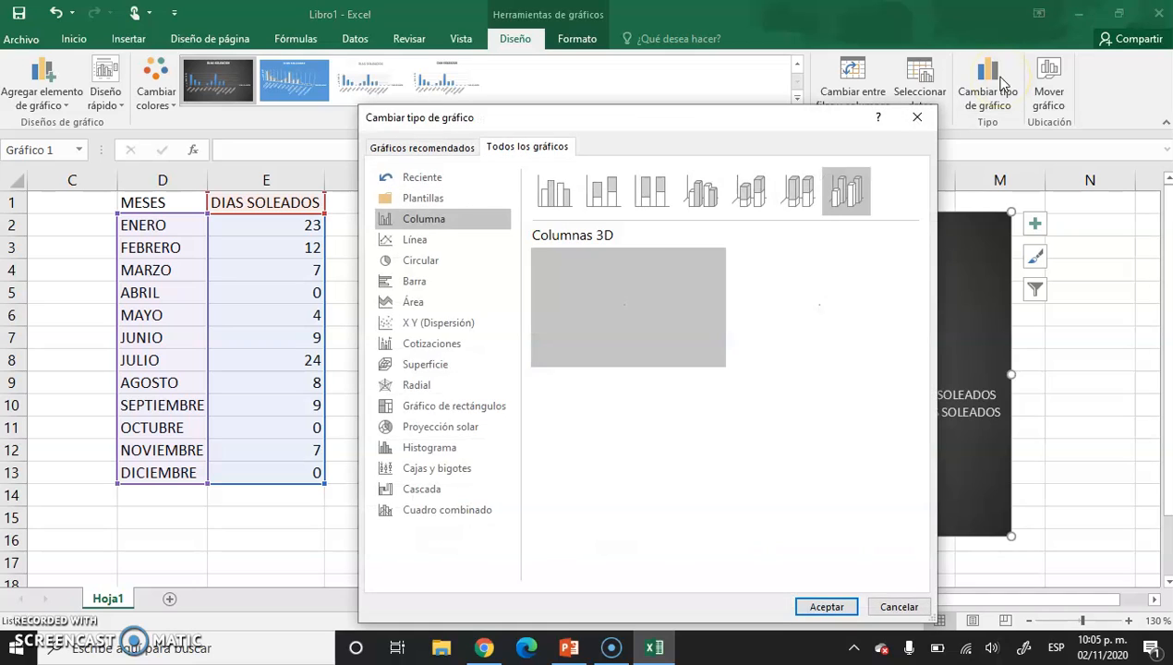
{"action": "left_click_drag", "start_coordinate": [631, 130], "coordinate": [611, 115]}
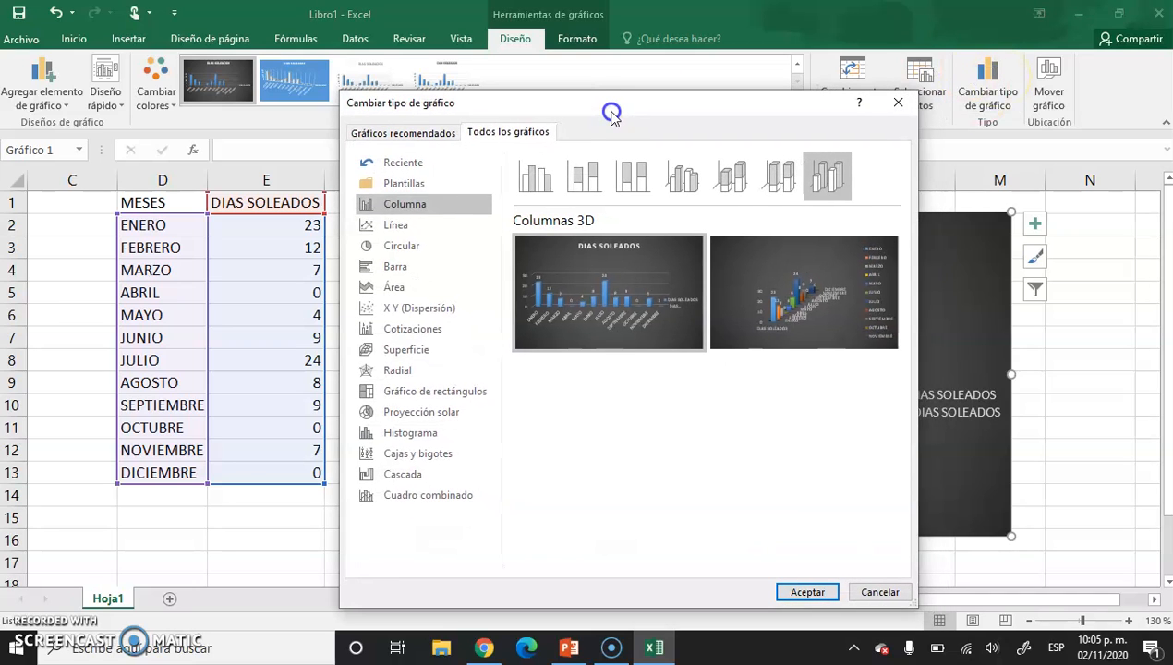
{"action": "left_click", "coordinate": [405, 248]}
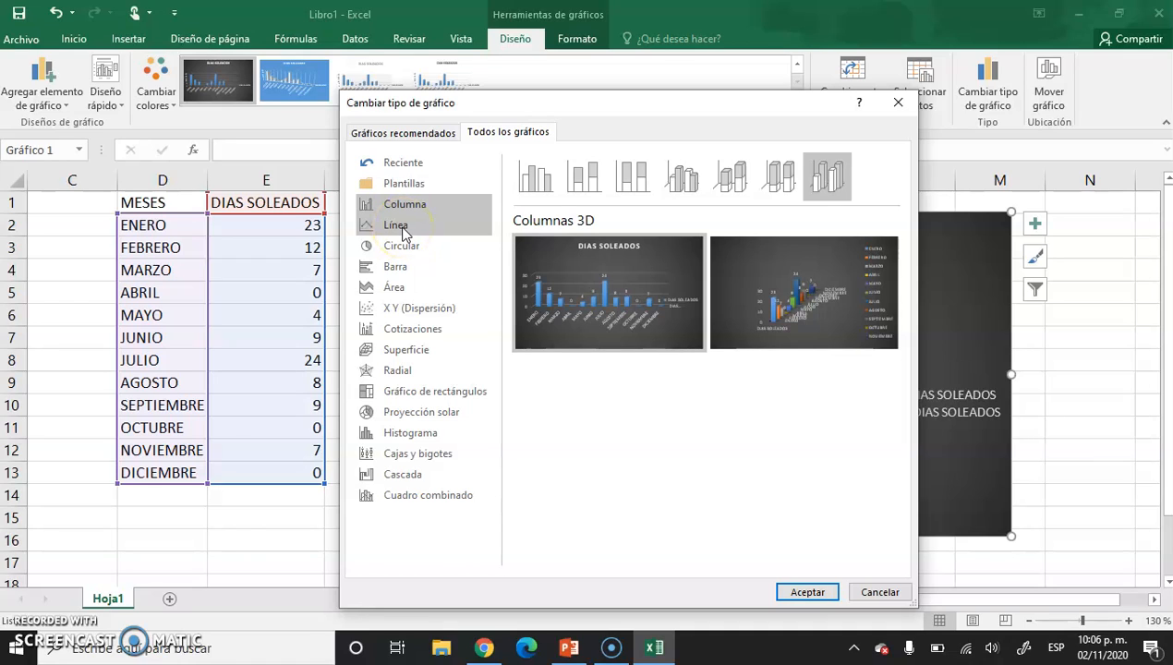
{"action": "left_click", "coordinate": [404, 231]}
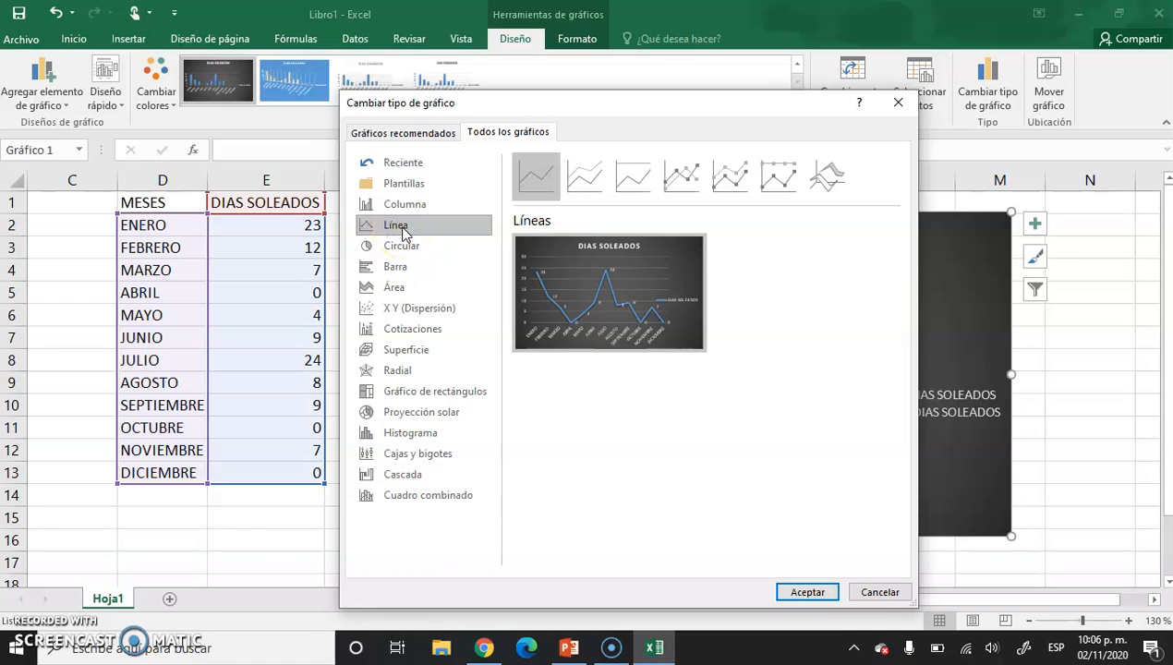
{"action": "left_click", "coordinate": [686, 180]}
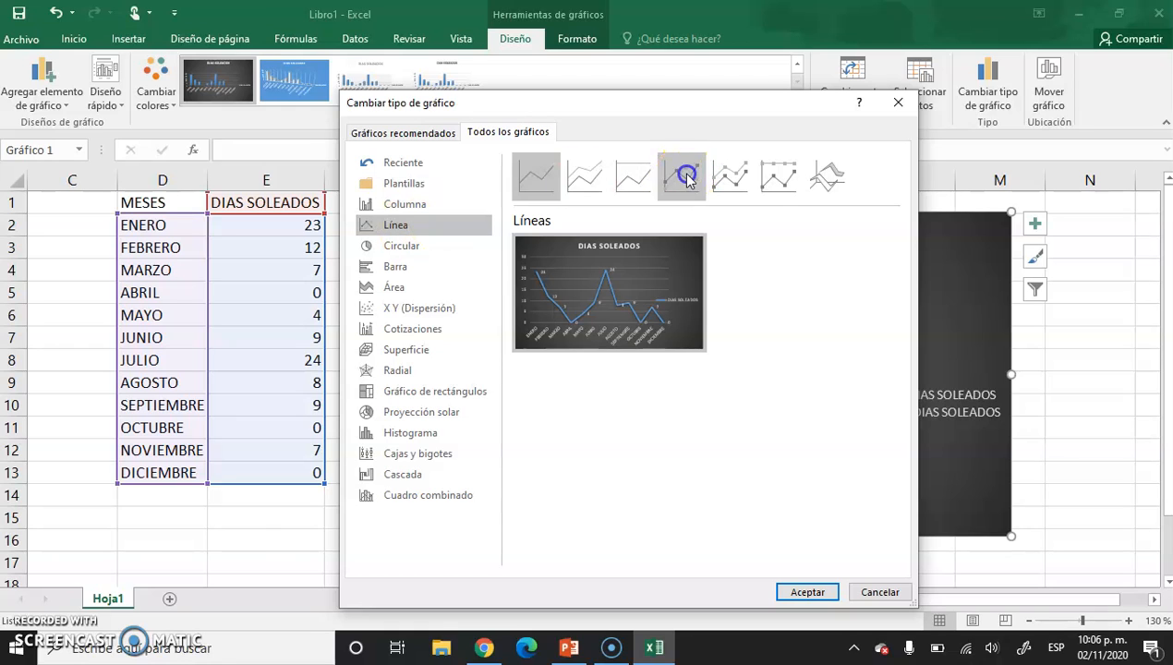
{"action": "left_click", "coordinate": [537, 166]}
{"action": "mouse_move", "coordinate": [577, 295]}
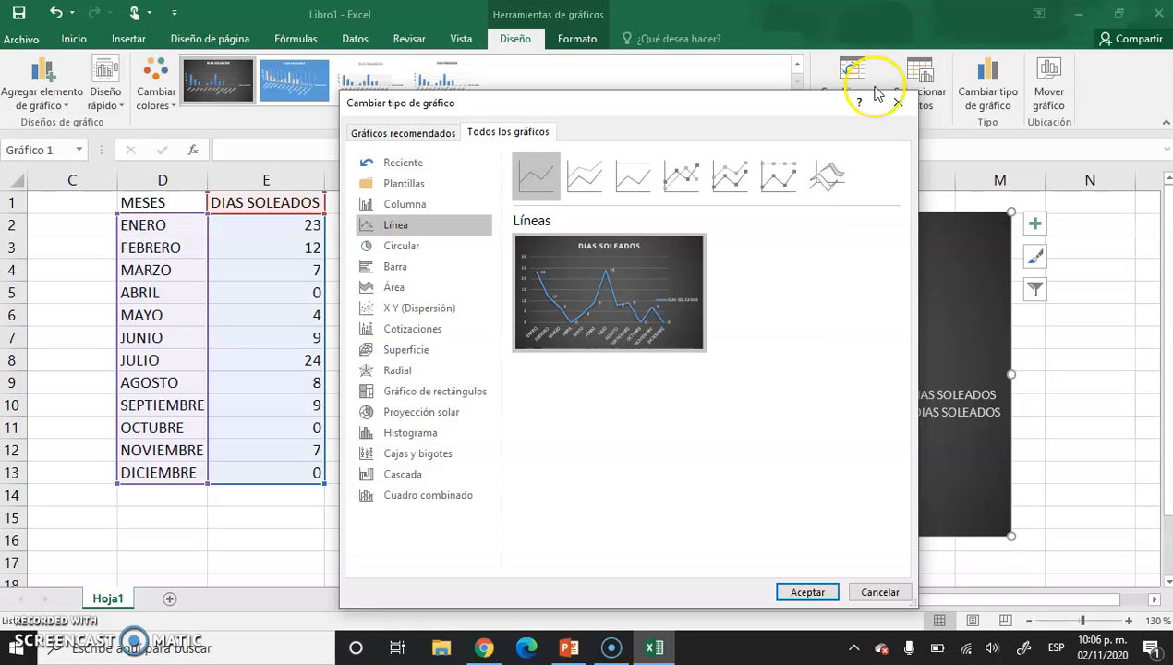
{"action": "left_click", "coordinate": [898, 102]}
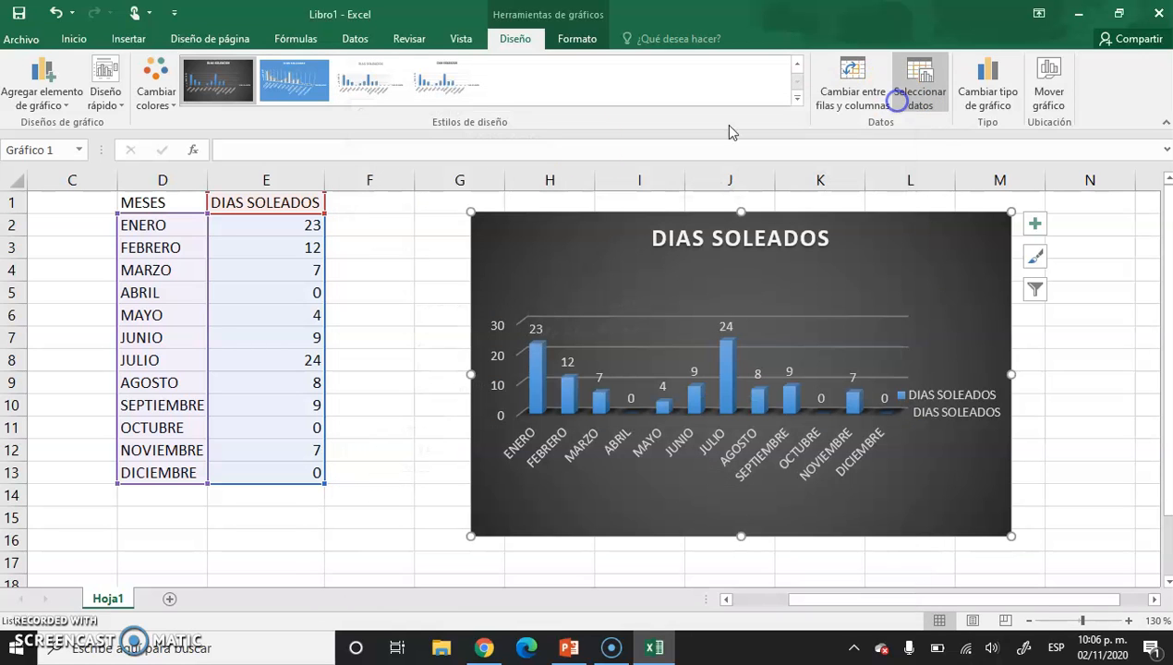
Enter the header DIAS NUBLADOS in cell F1 and widen column F to fit it.
{"action": "left_click", "coordinate": [354, 204]}
{"action": "type", "text": "DIAS NUEBLADO"}
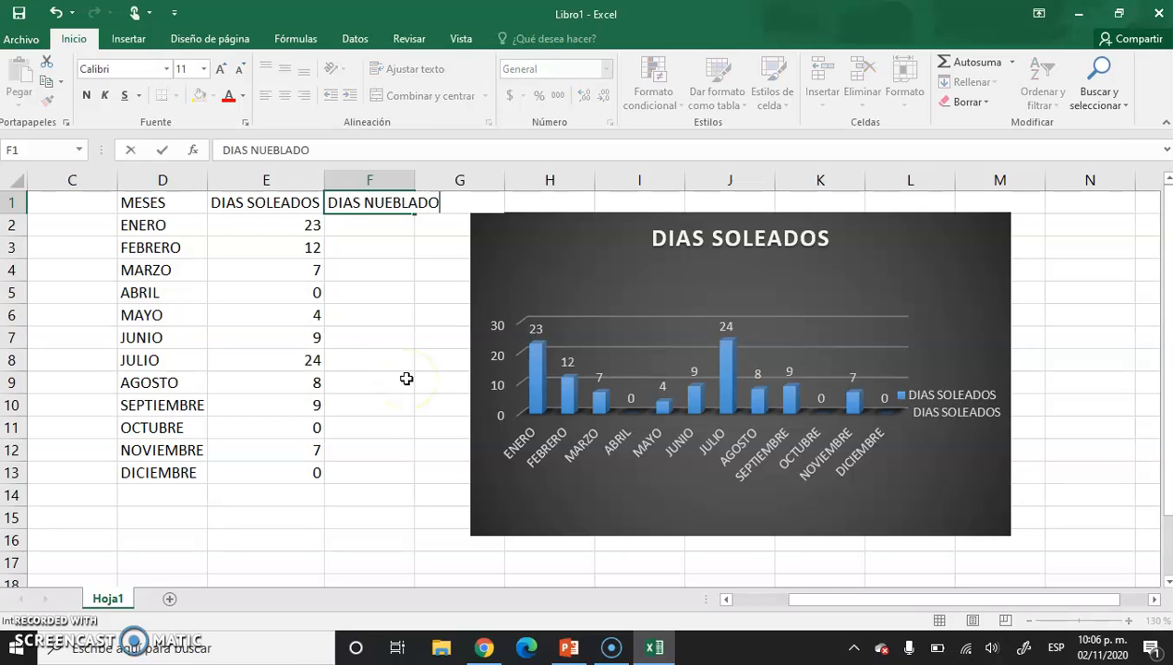
{"action": "key", "text": "Left"}
{"action": "key", "text": "Left"}
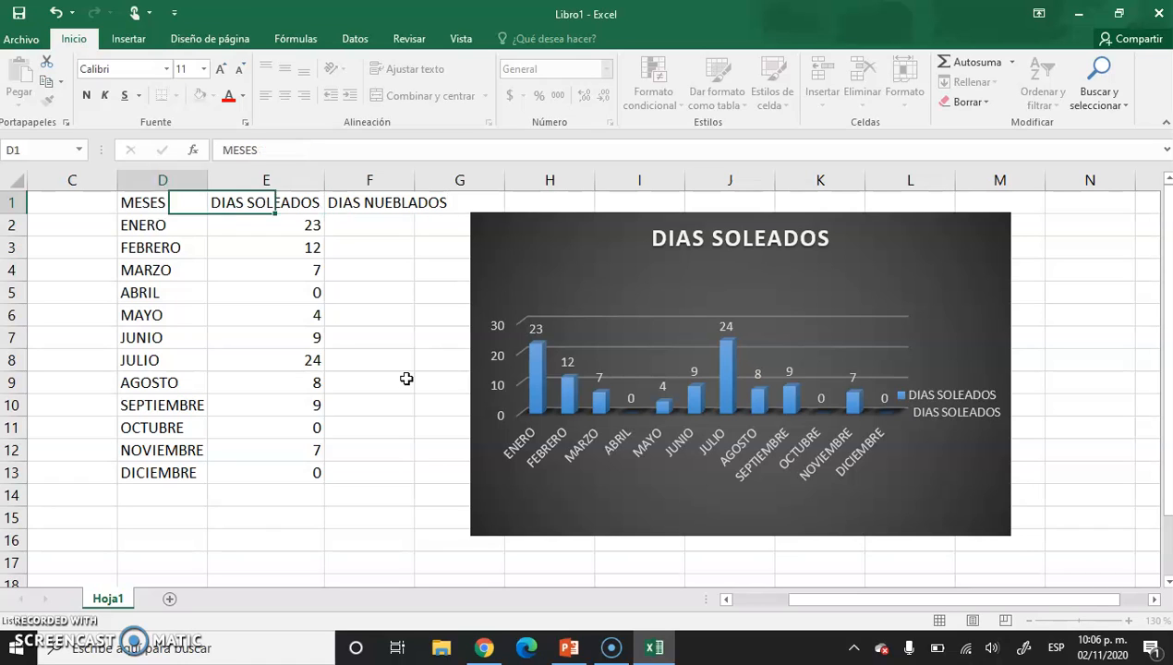
{"action": "left_click", "coordinate": [404, 206]}
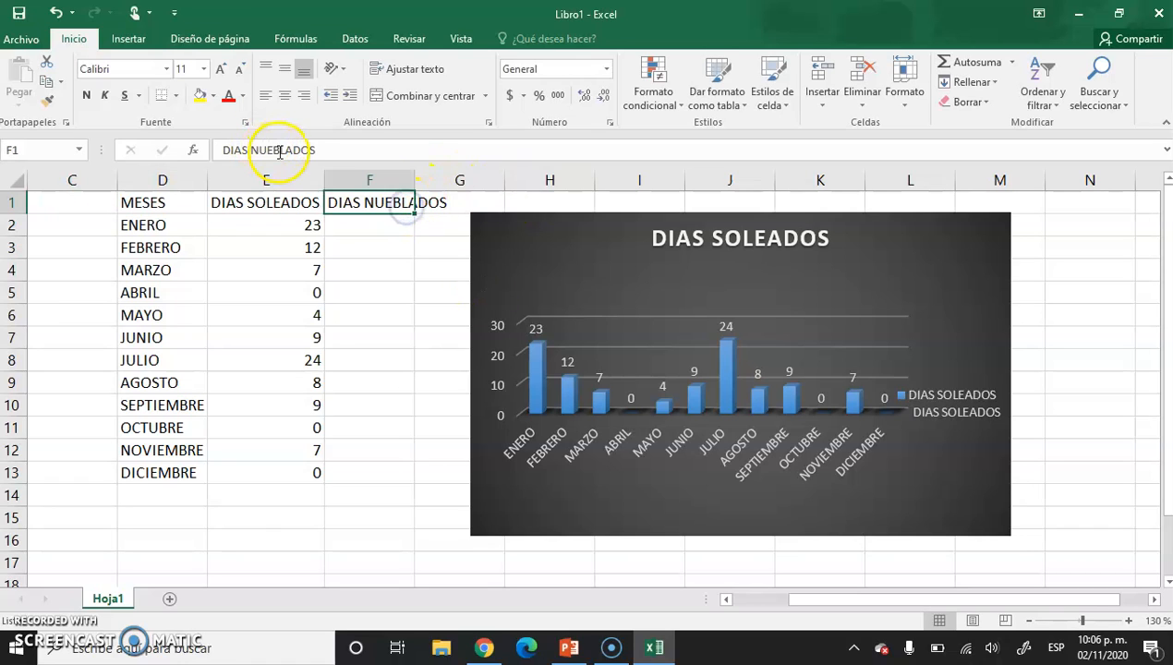
{"action": "left_click", "coordinate": [278, 152]}
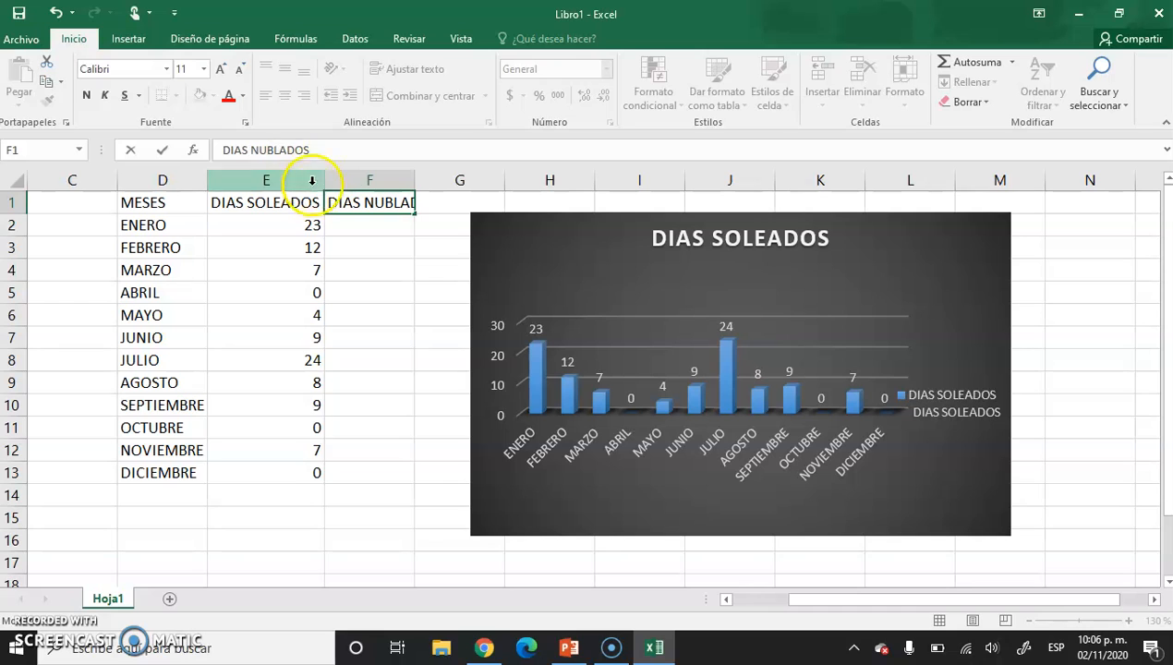
{"action": "left_click", "coordinate": [349, 244]}
{"action": "left_click_drag", "start_coordinate": [417, 182], "coordinate": [449, 182]}
Enter 2, 4 and 6 in cells F2:F4 and fill the series down to F13, ending at 24.
{"action": "left_click", "coordinate": [401, 225]}
{"action": "type", "text": "2"}
{"action": "key", "text": "Return"}
{"action": "type", "text": "4"}
{"action": "key", "text": "Return"}
{"action": "type", "text": "6"}
{"action": "key", "text": "Return"}
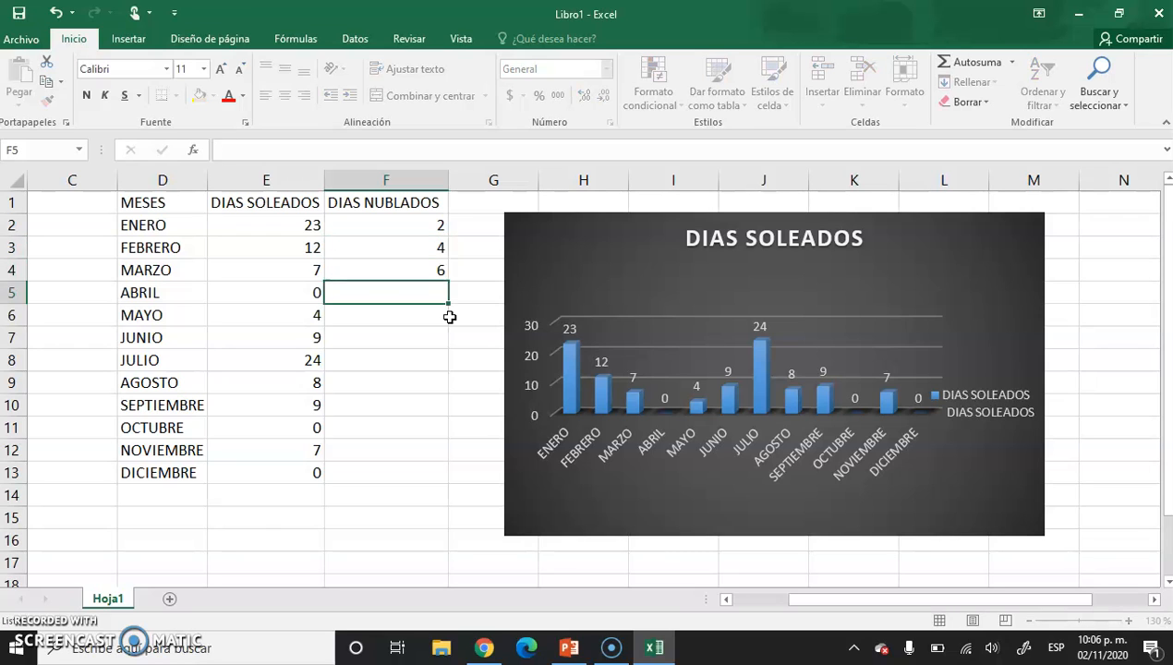
{"action": "left_click_drag", "start_coordinate": [427, 224], "coordinate": [453, 475]}
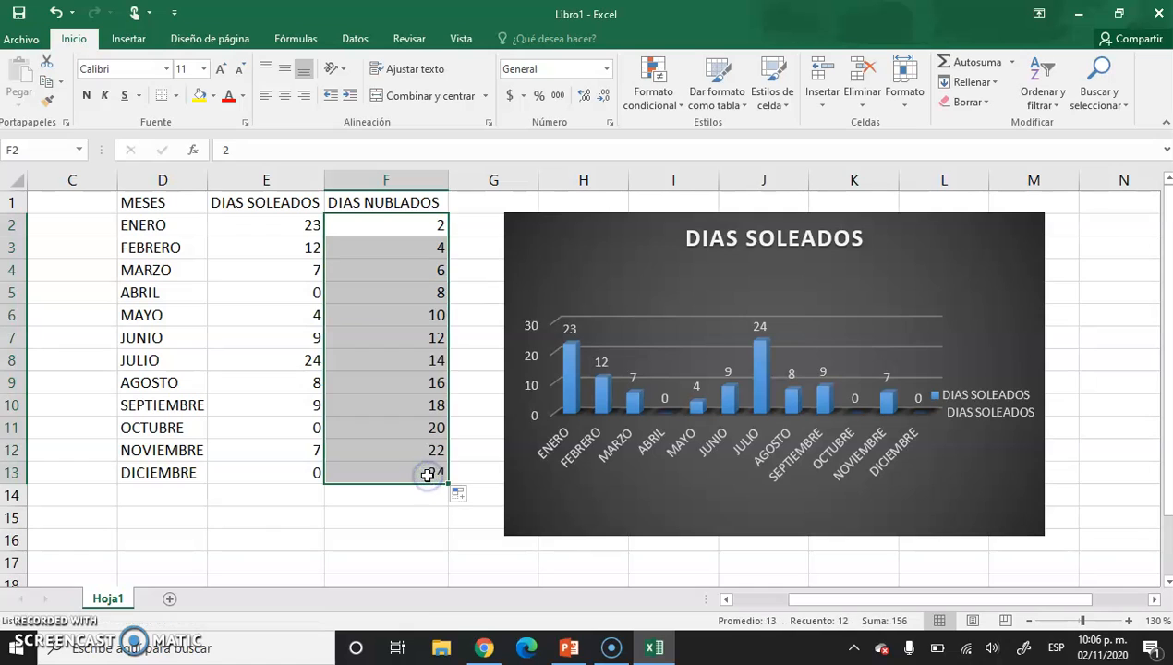
{"action": "left_click", "coordinate": [388, 513]}
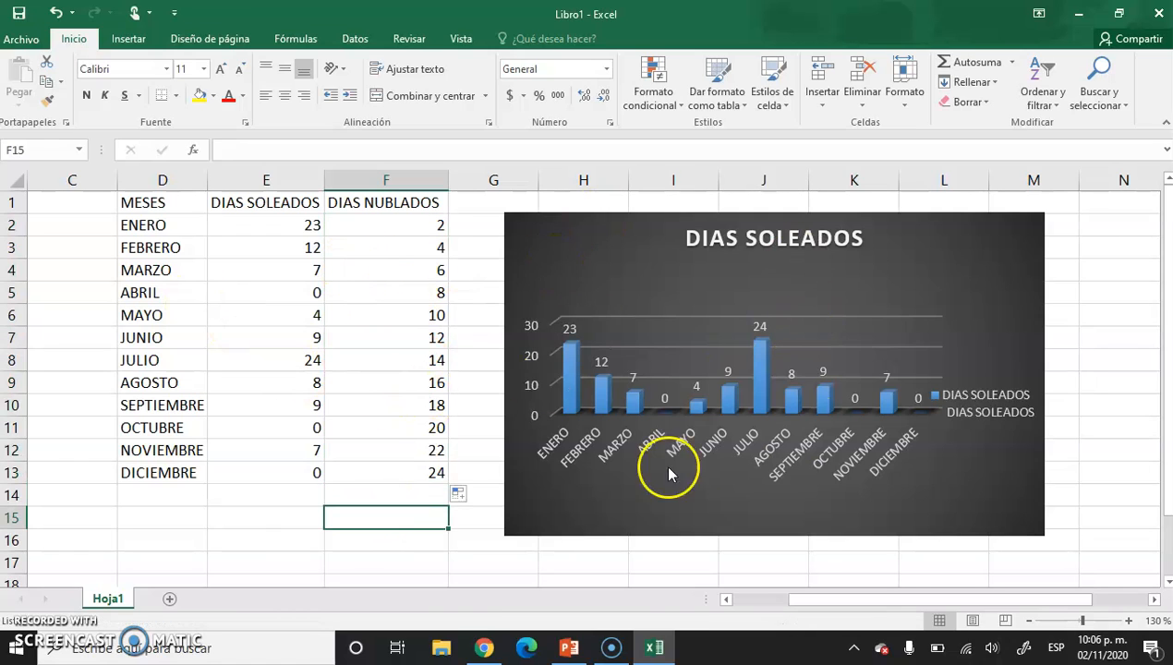
Extend the chart's data range to D1:F13 on Hoja1 so it includes the DIAS NUBLADOS series.
{"action": "left_click", "coordinate": [584, 246]}
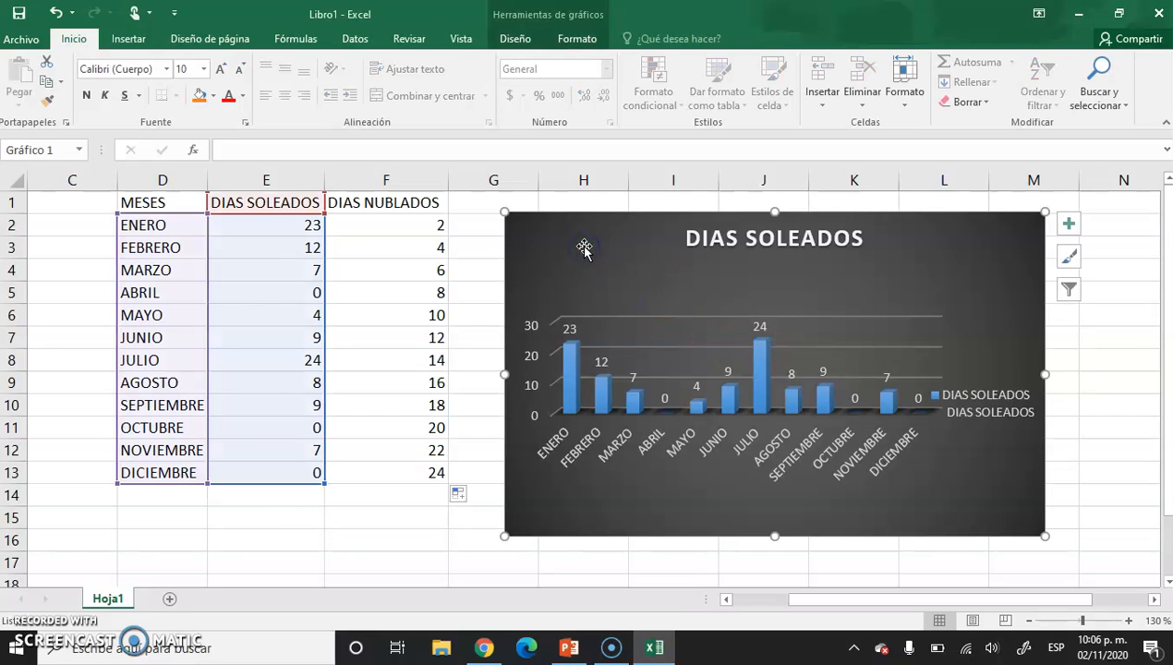
{"action": "left_click", "coordinate": [522, 41]}
{"action": "left_click", "coordinate": [921, 90]}
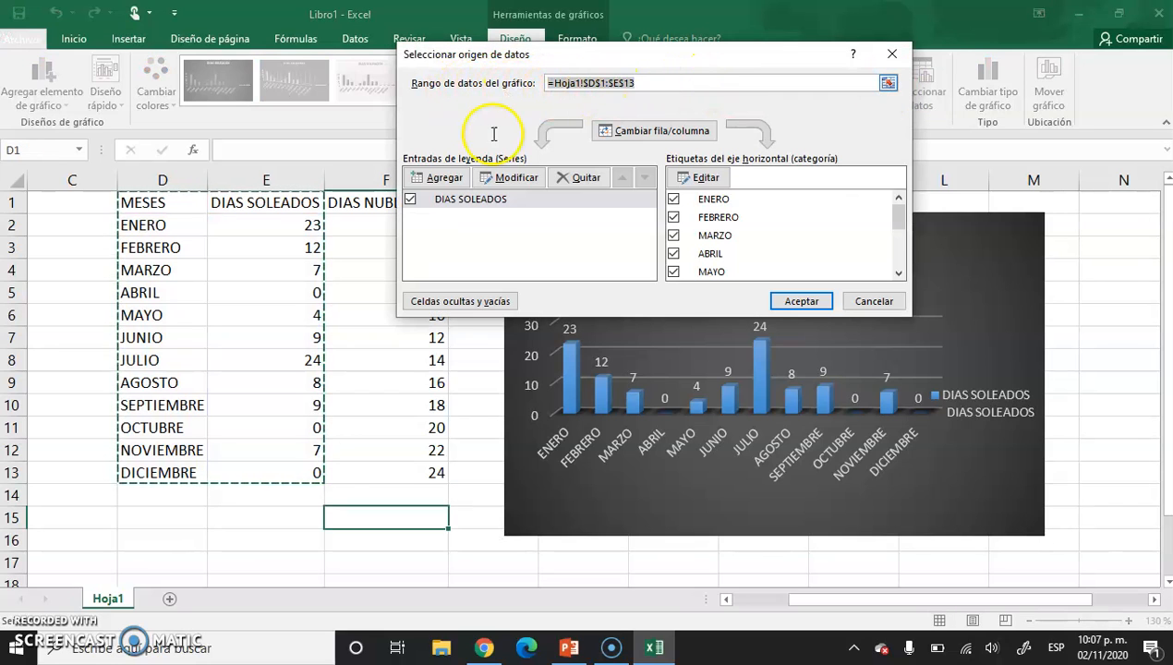
{"action": "left_click_drag", "start_coordinate": [163, 201], "coordinate": [421, 469]}
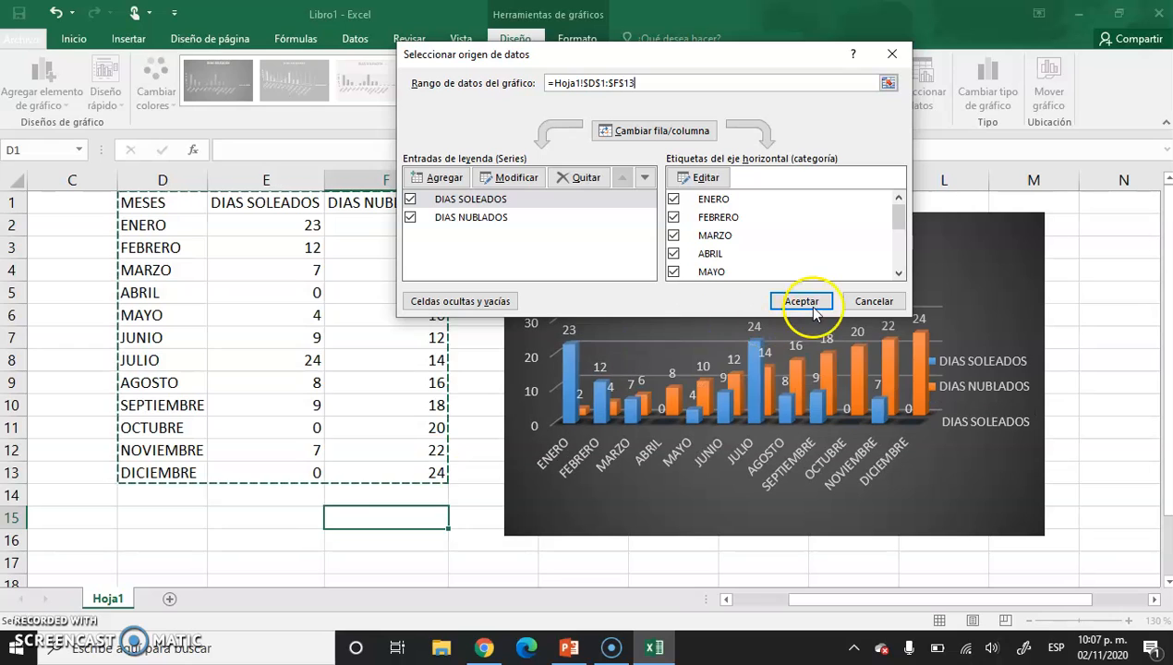
{"action": "left_click", "coordinate": [801, 301]}
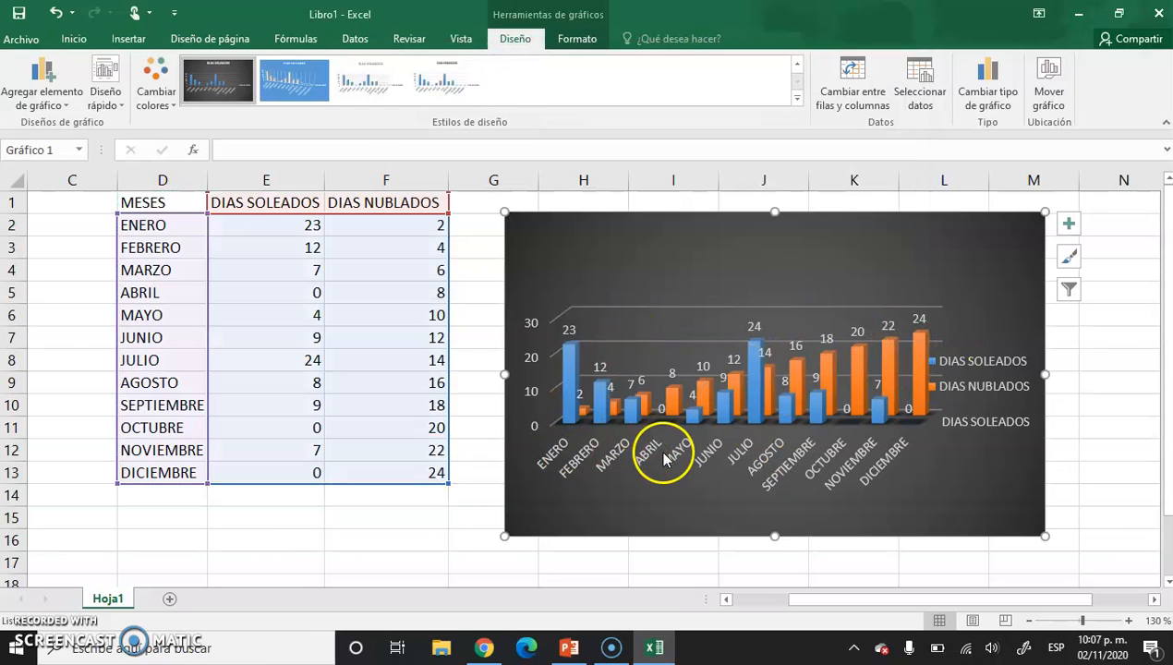
Change the chart with both series to the basic line type and deselect it.
{"action": "left_click", "coordinate": [1001, 78]}
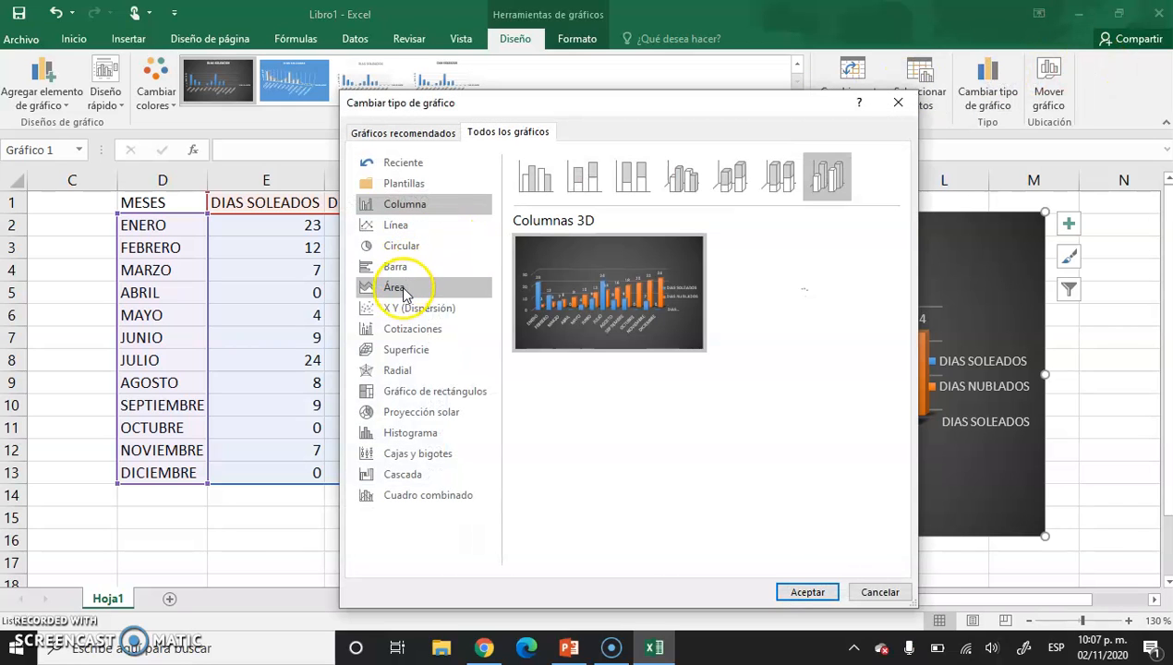
{"action": "left_click", "coordinate": [397, 224]}
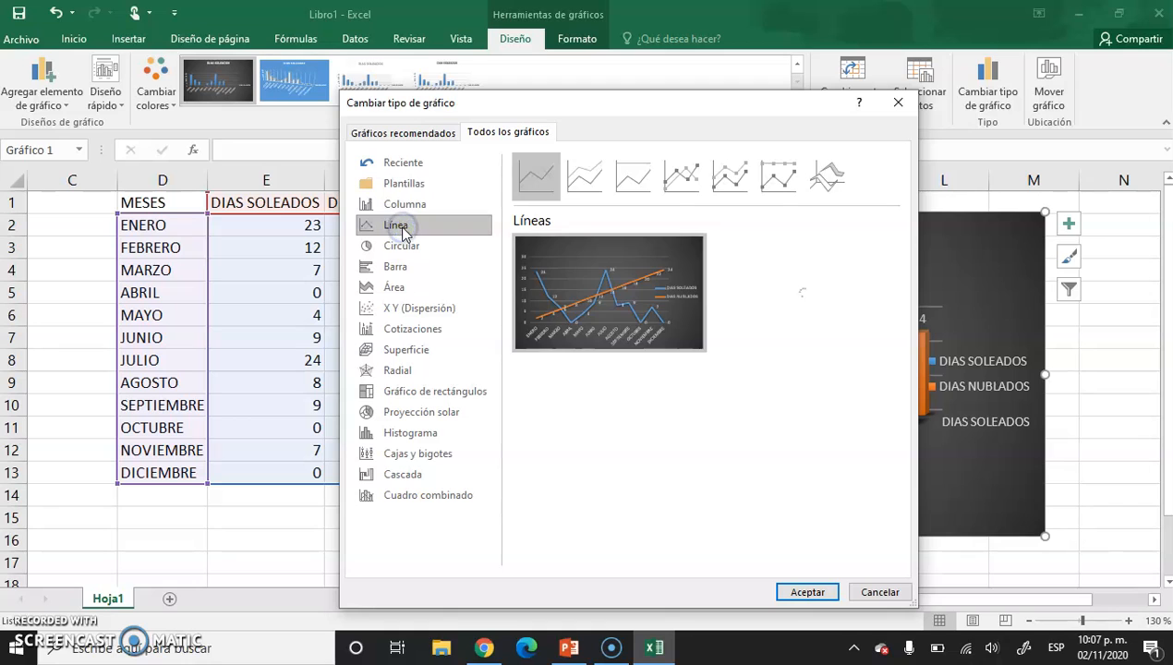
{"action": "mouse_move", "coordinate": [539, 282]}
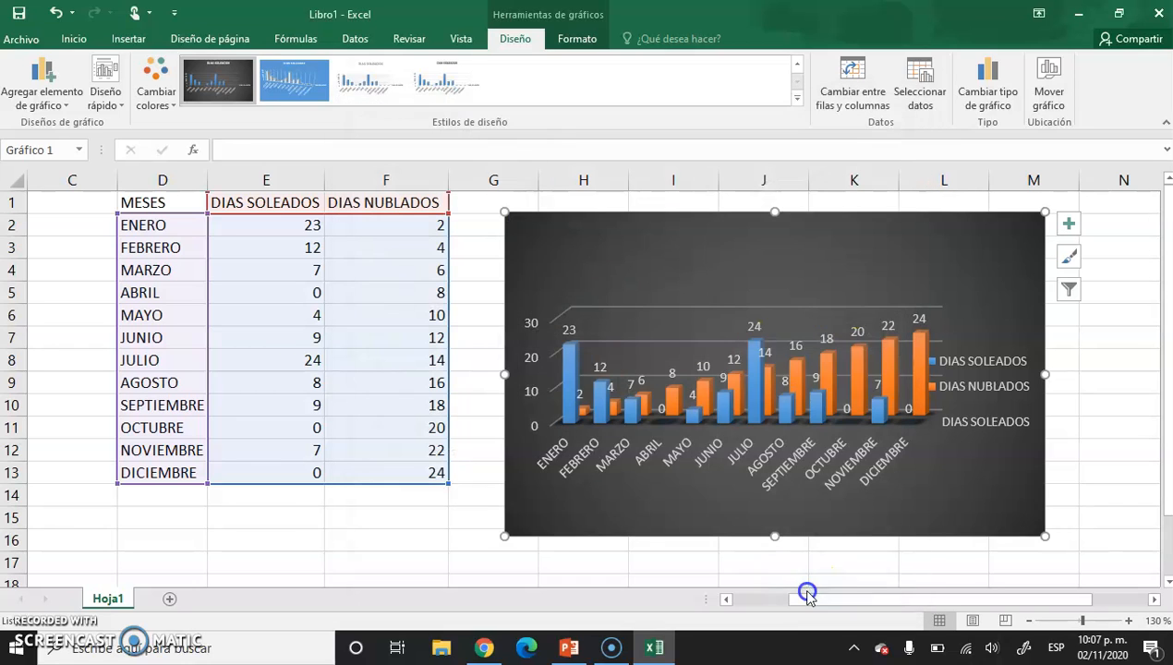
{"action": "left_click", "coordinate": [804, 592]}
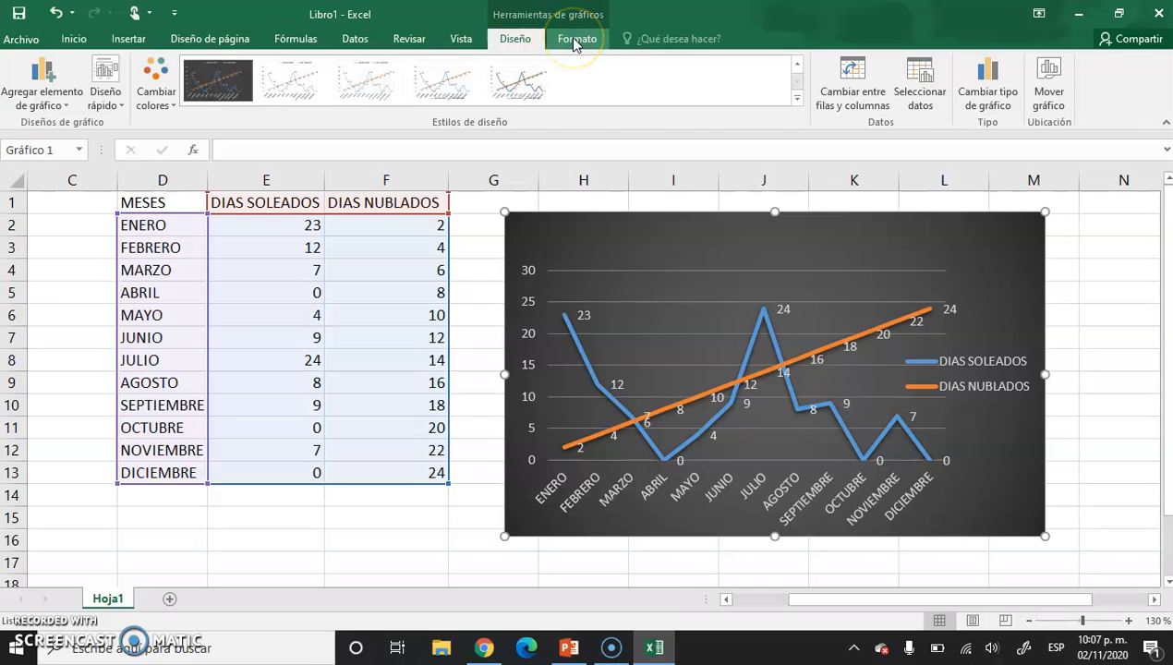
{"action": "key", "text": "Escape"}
Bring up the commands for inserting objects into the worksheet.
{"action": "left_click", "coordinate": [125, 40]}
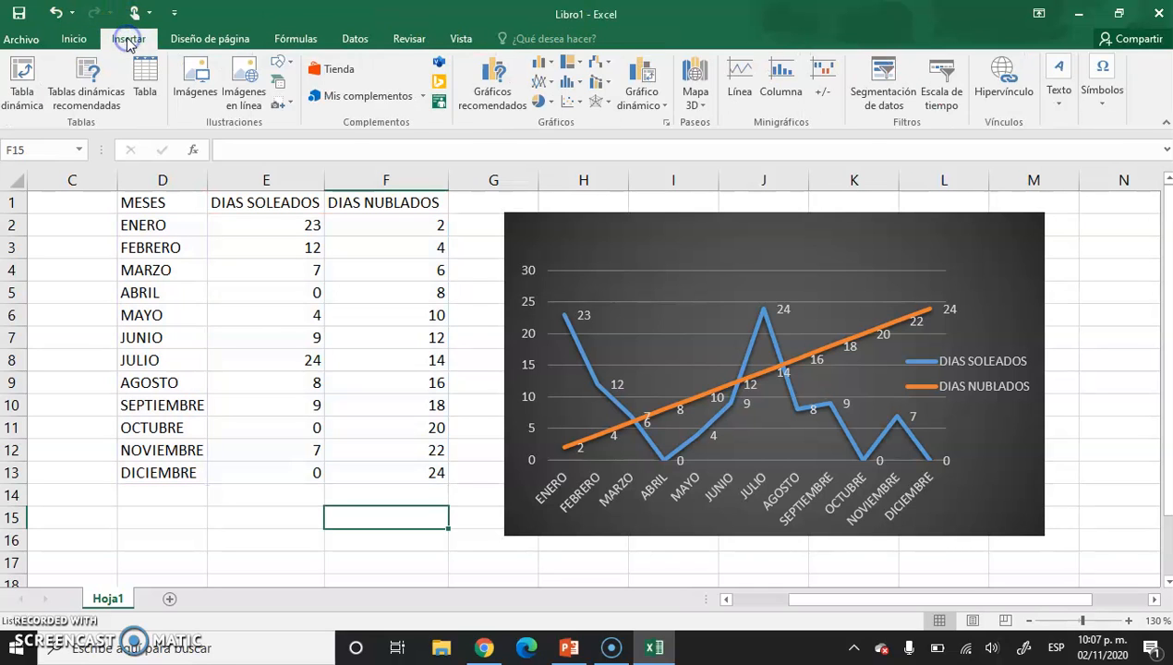